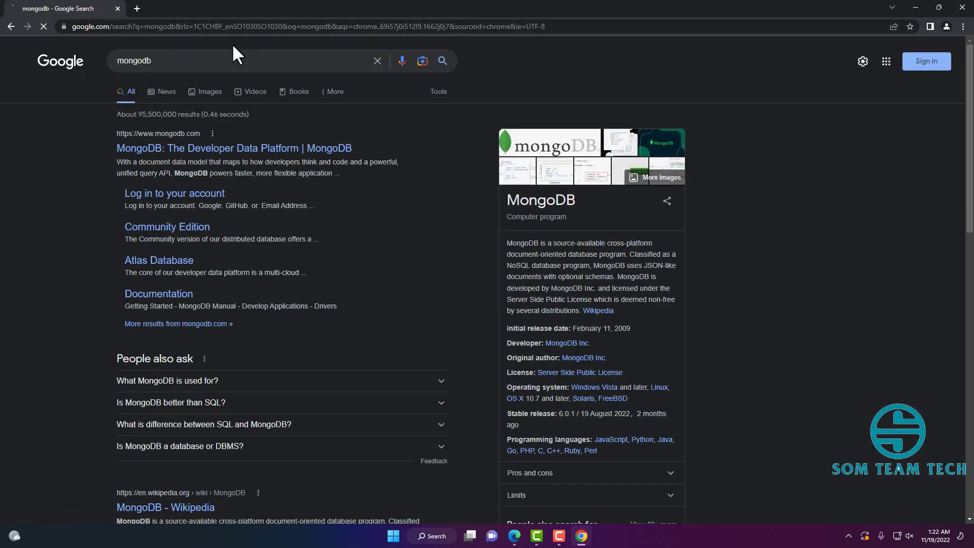
# Step: Search for mongodb download and download the MongoDB Community Server 6.0.2 msi package for Windows from the official site
pyautogui.click(211, 58)
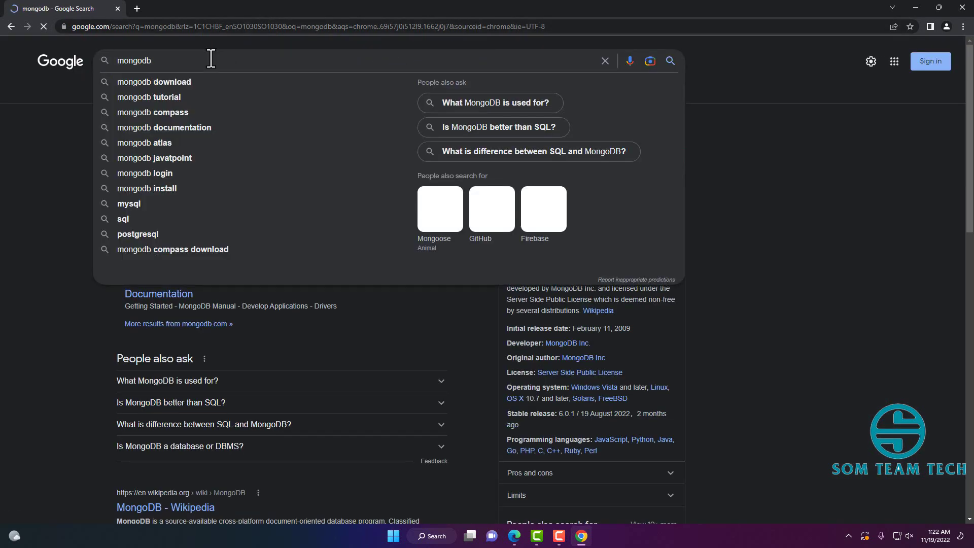
pyautogui.click(199, 77)
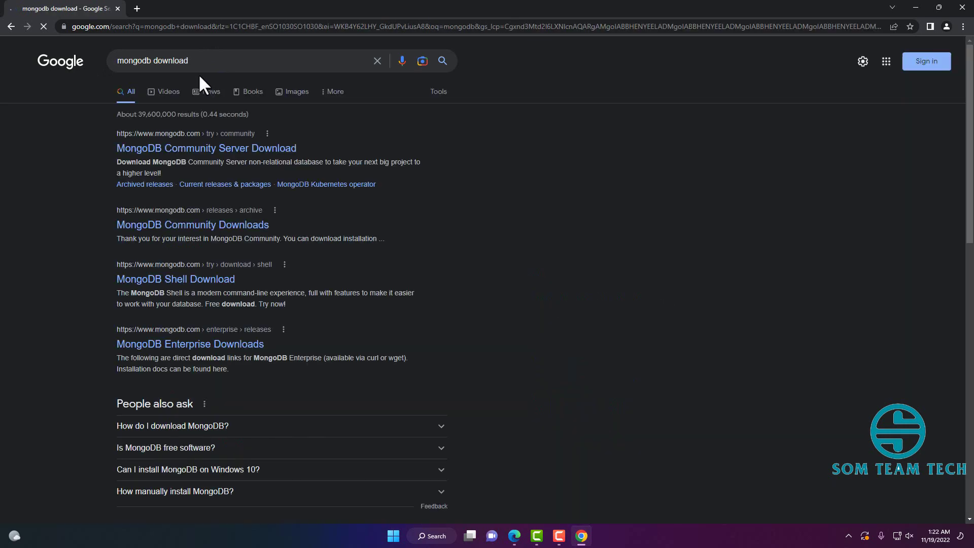
pyautogui.click(217, 149)
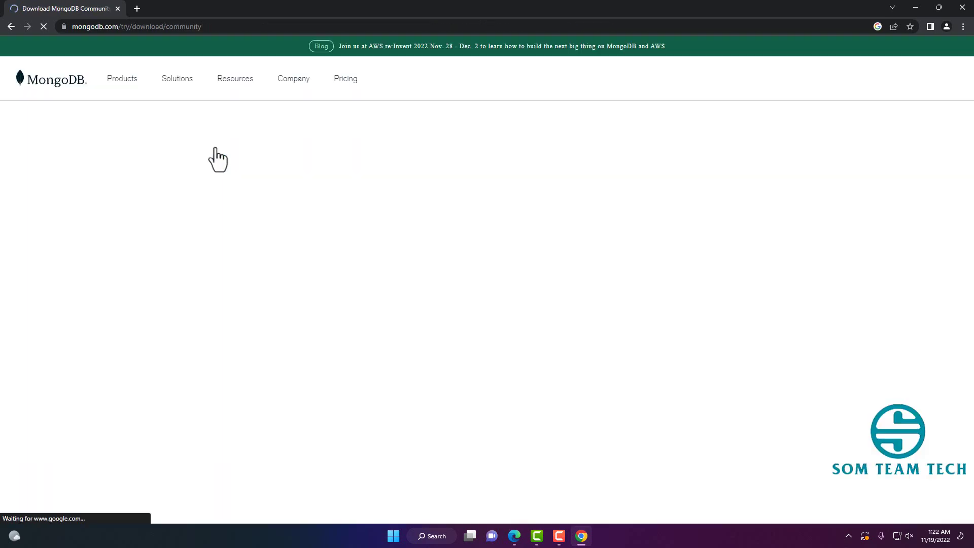
pyautogui.scroll(-7, 235, 172)
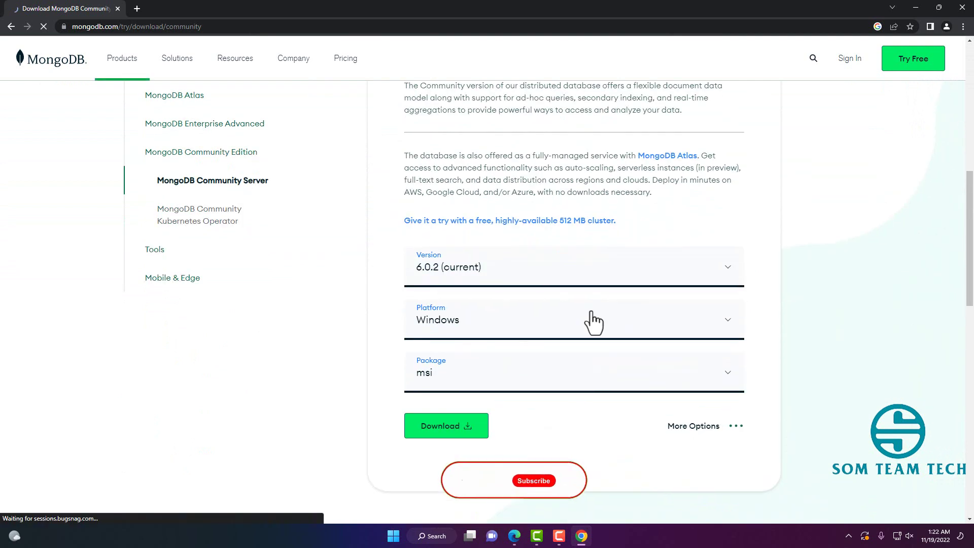
pyautogui.click(459, 428)
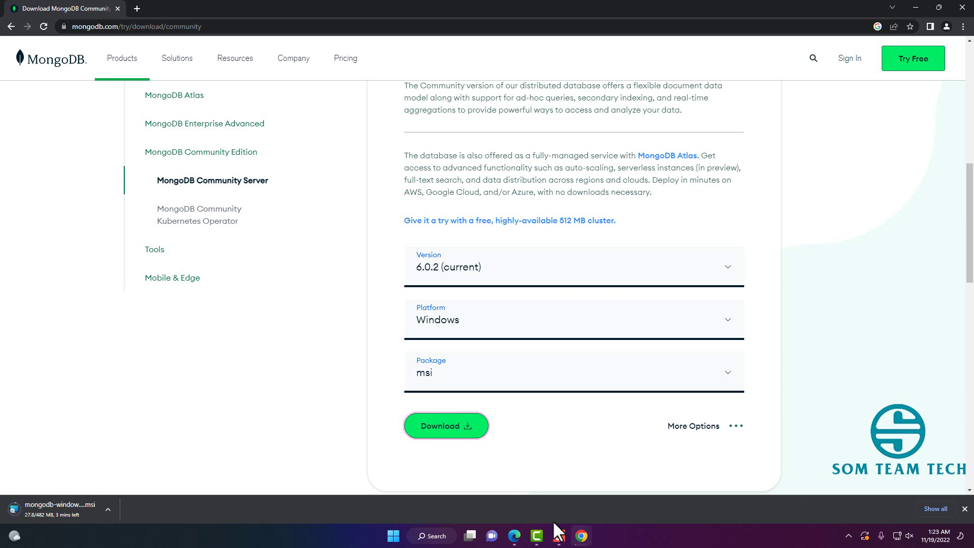
pyautogui.click(559, 536)
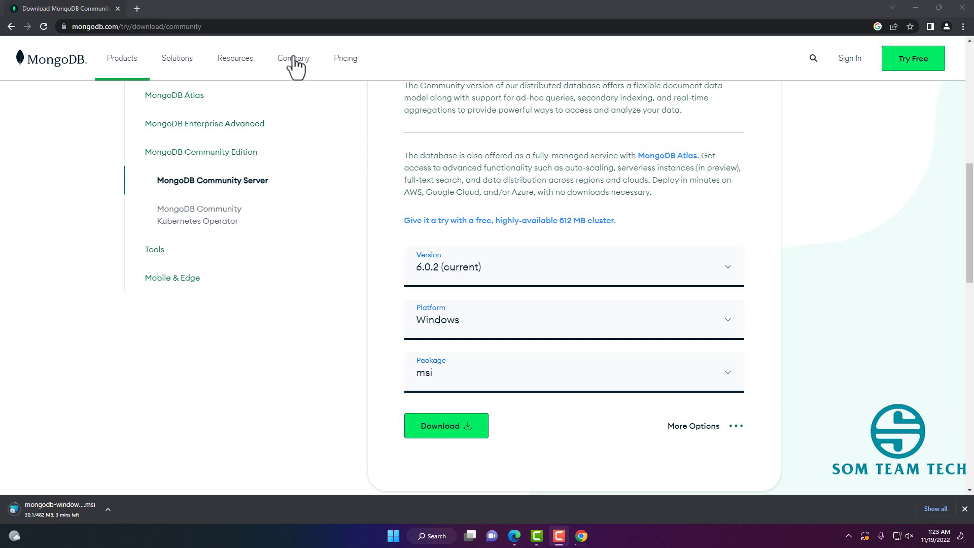
pyautogui.moveTo(295, 65)
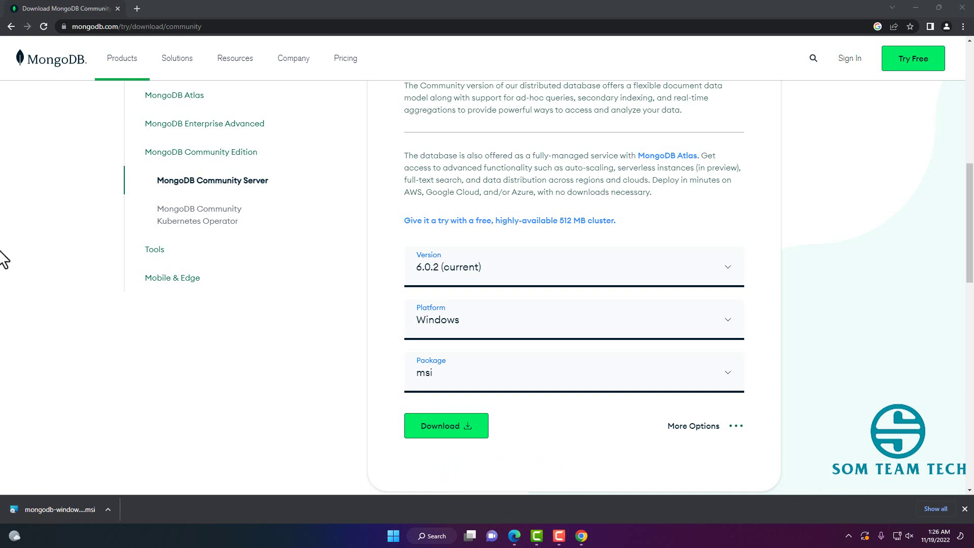
# Step: Launch the downloaded MongoDB installer and accept its license agreement, choosing the Complete setup type
pyautogui.click(69, 503)
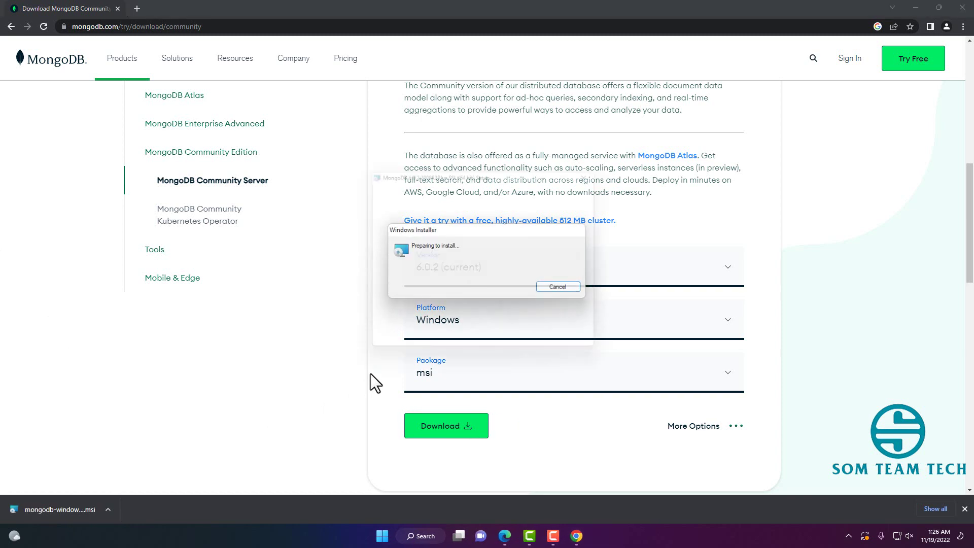
pyautogui.click(551, 343)
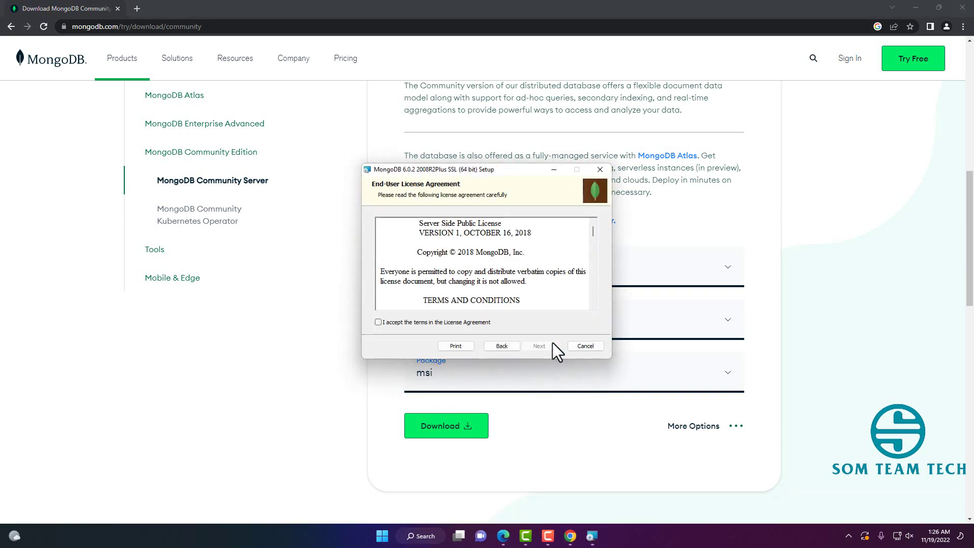
pyautogui.click(488, 325)
pyautogui.click(539, 346)
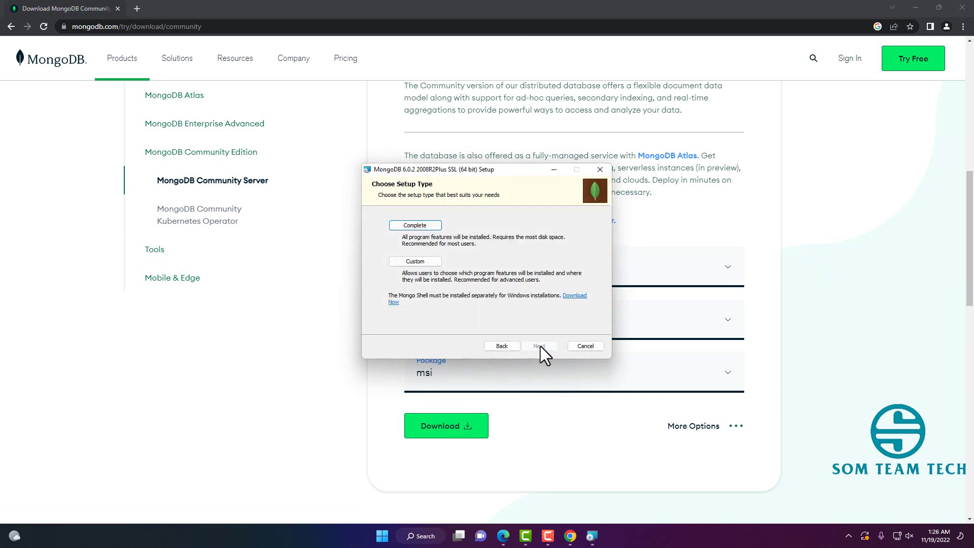
pyautogui.click(411, 227)
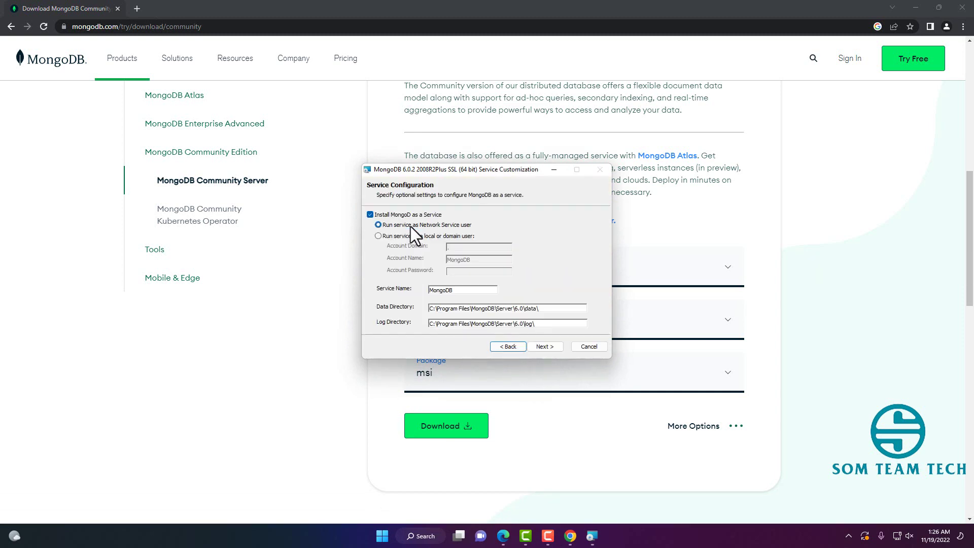
# Step: Install MongoDB as a service under the Network Service user with the default directories, including MongoDB Compass
pyautogui.click(545, 347)
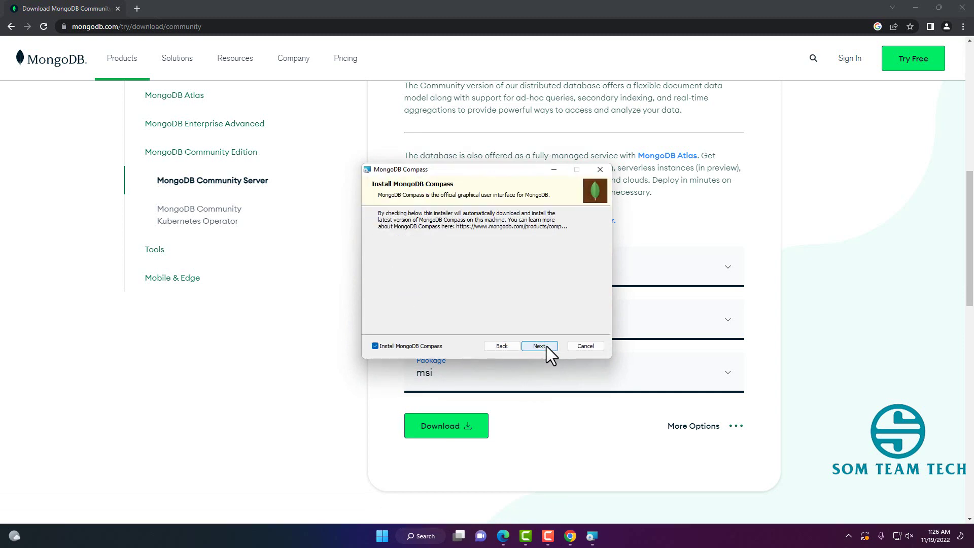
pyautogui.click(539, 346)
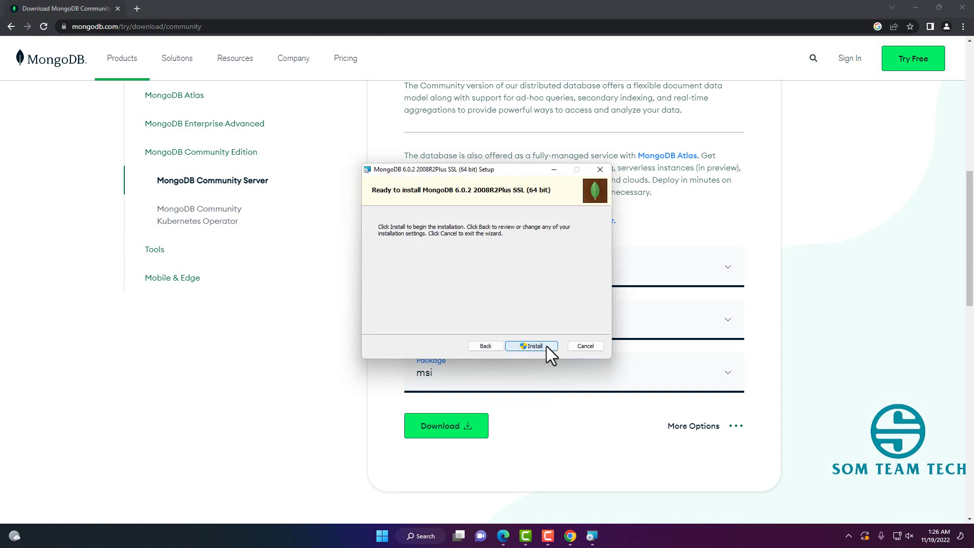
pyautogui.click(540, 346)
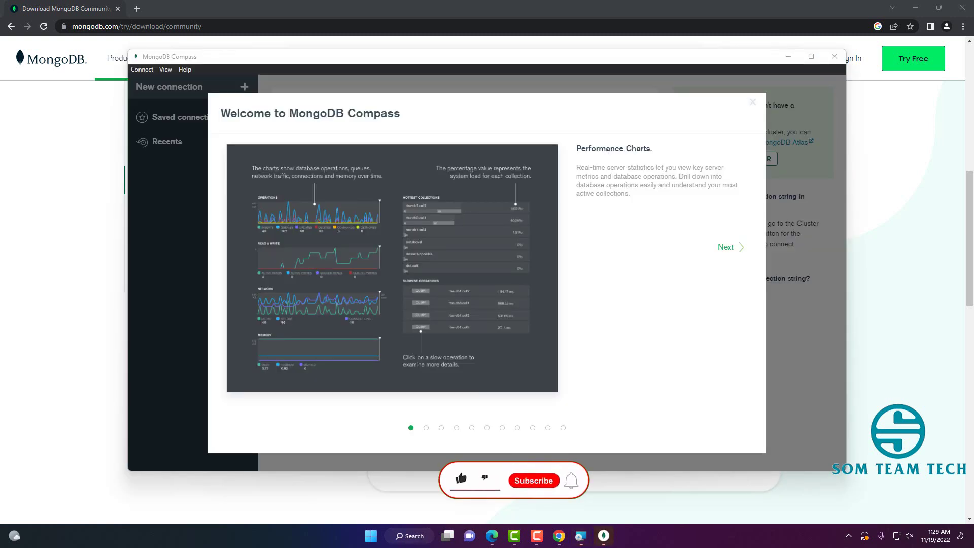
# Step: Dismiss the MongoDB Compass welcome tour
pyautogui.click(726, 247)
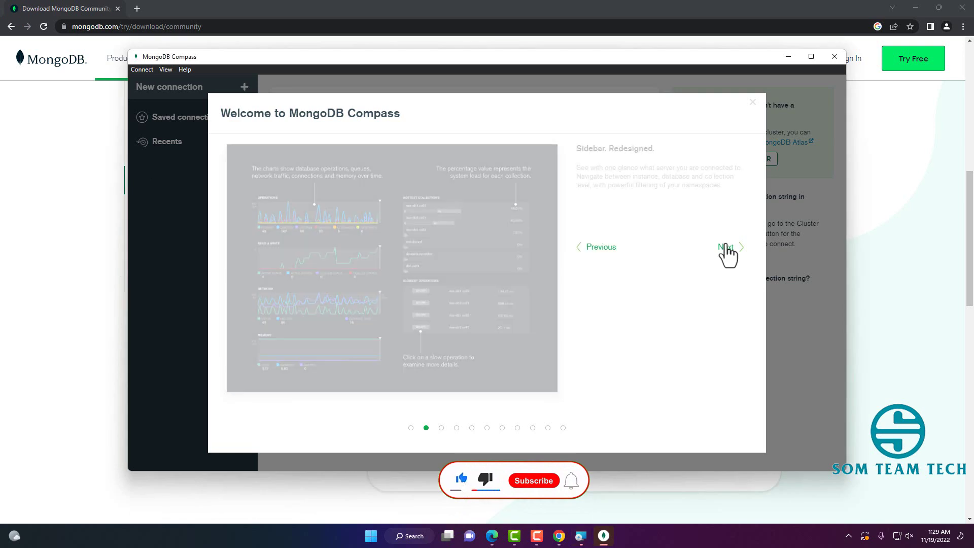
pyautogui.click(726, 248)
pyautogui.click(752, 102)
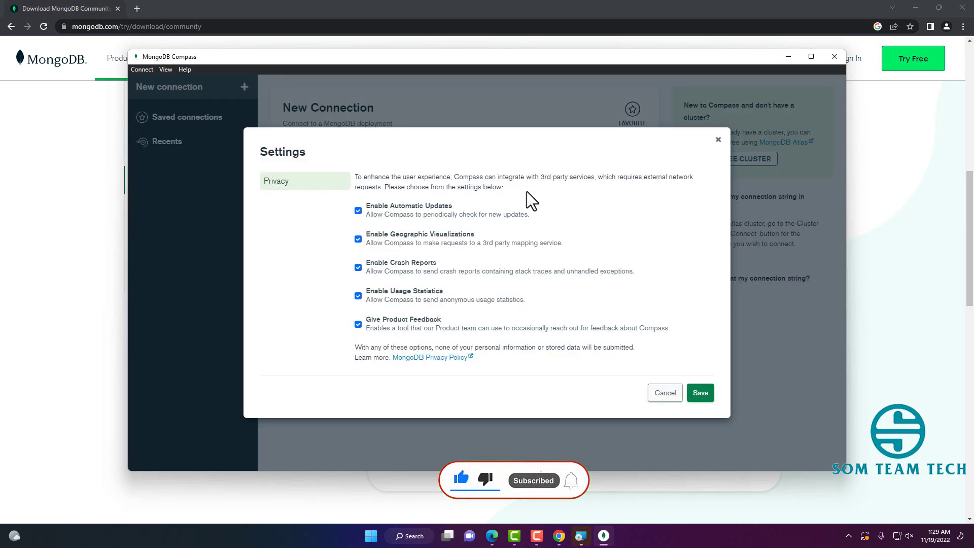
# Step: Save the default Compass privacy settings and connect to mongodb://localhost:27017
pyautogui.click(701, 394)
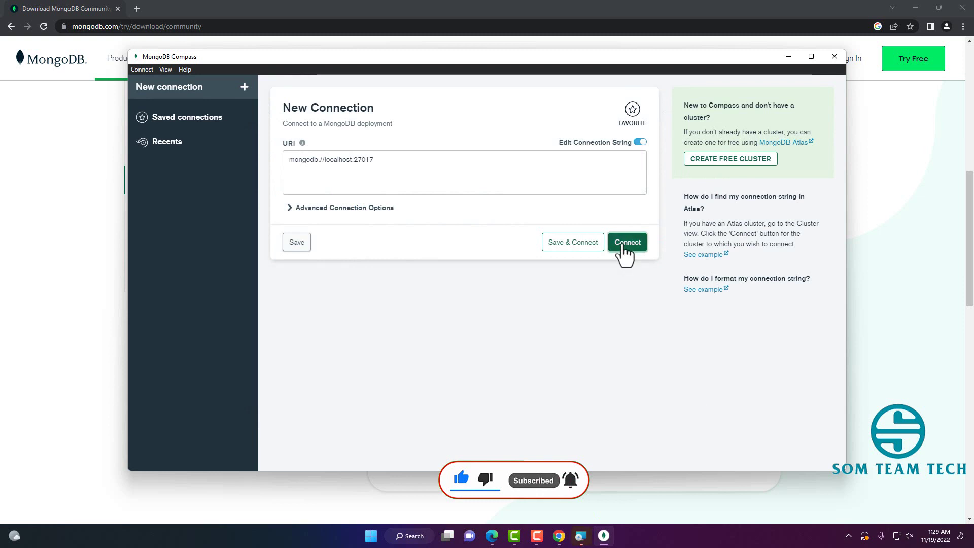
pyautogui.click(623, 245)
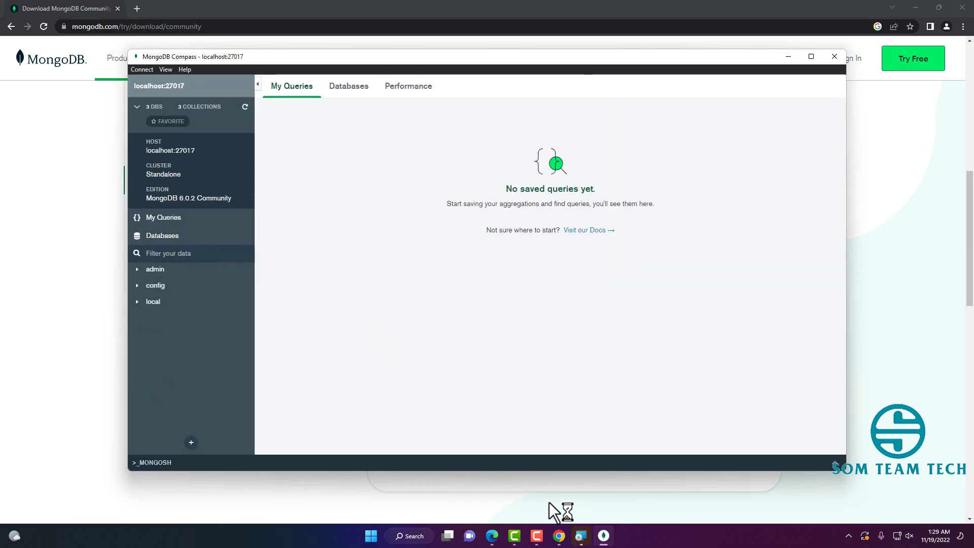
# Step: Browse to C:\Program Files\MongoDB\Server\6.0\bin in File Explorer and copy the folder's path
pyautogui.press('super+e')
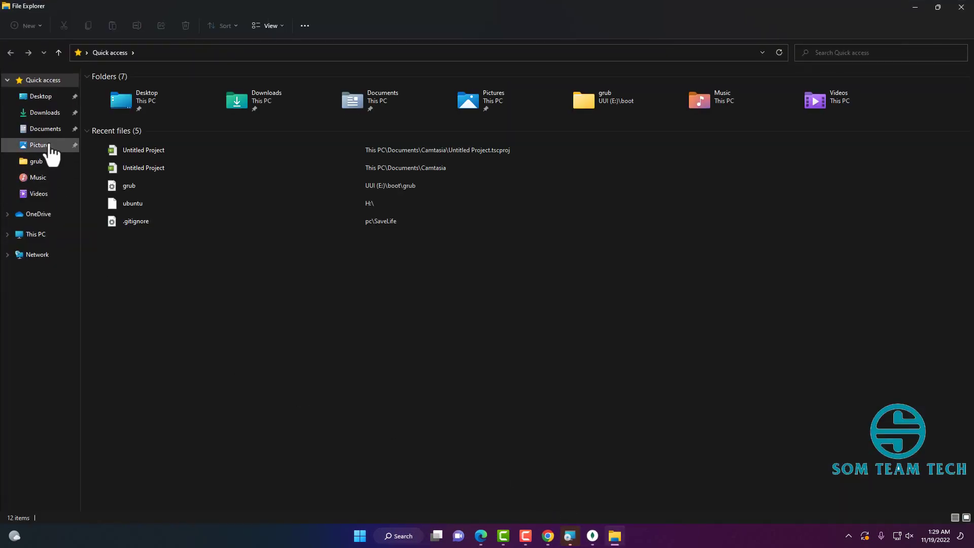
pyautogui.click(37, 234)
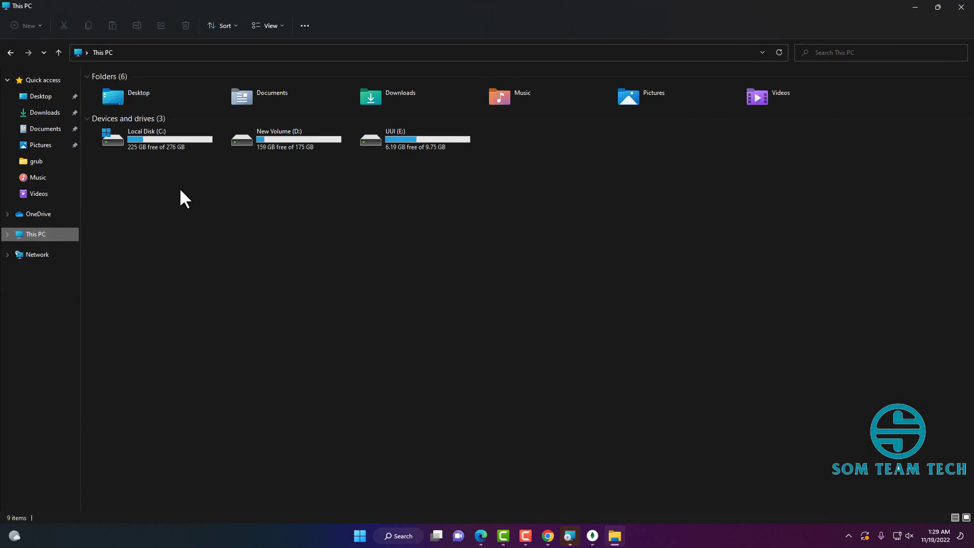
pyautogui.doubleClick(164, 146)
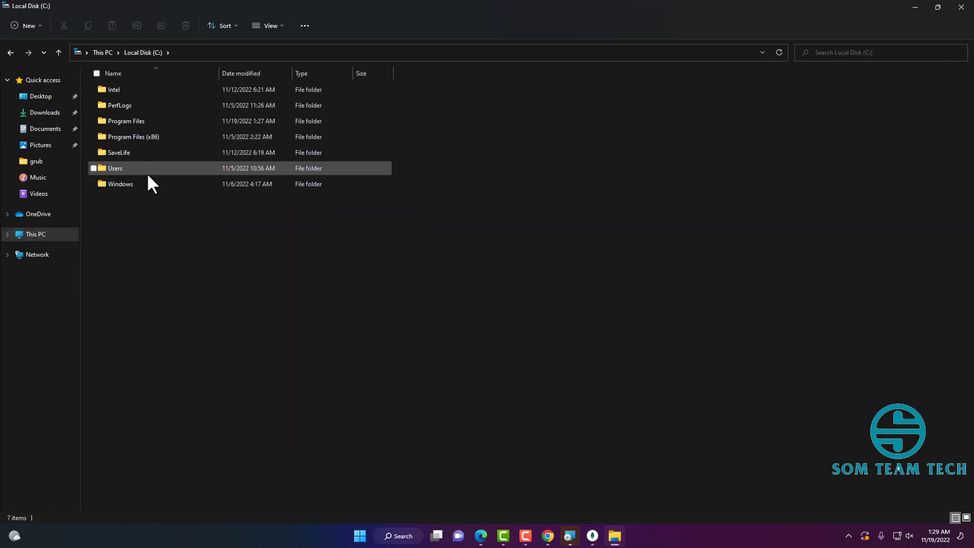
pyautogui.doubleClick(145, 119)
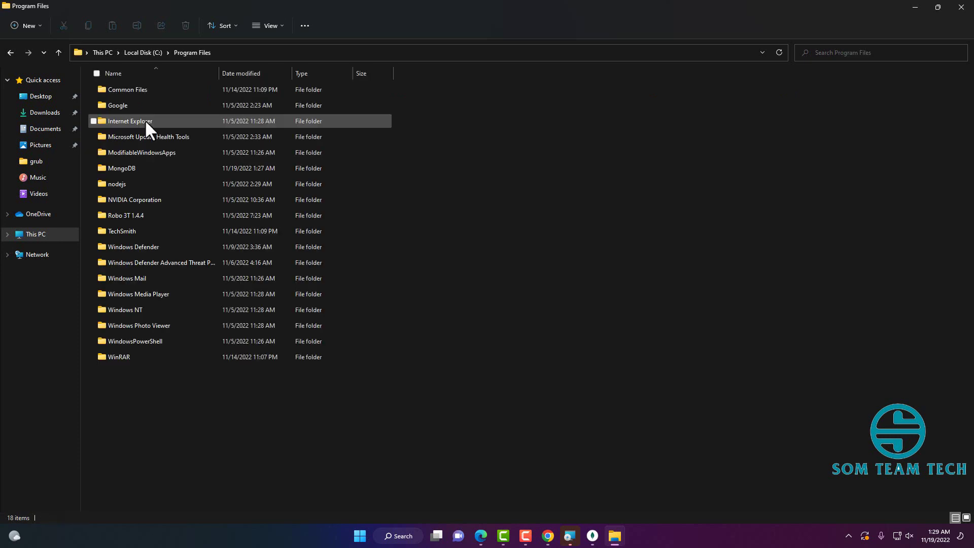
pyautogui.doubleClick(143, 167)
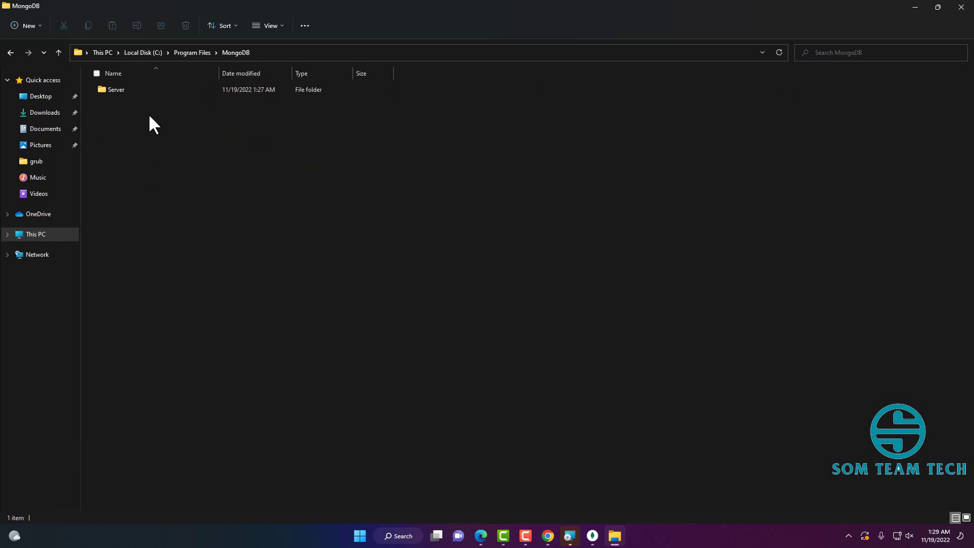
pyautogui.doubleClick(145, 89)
pyautogui.doubleClick(145, 89)
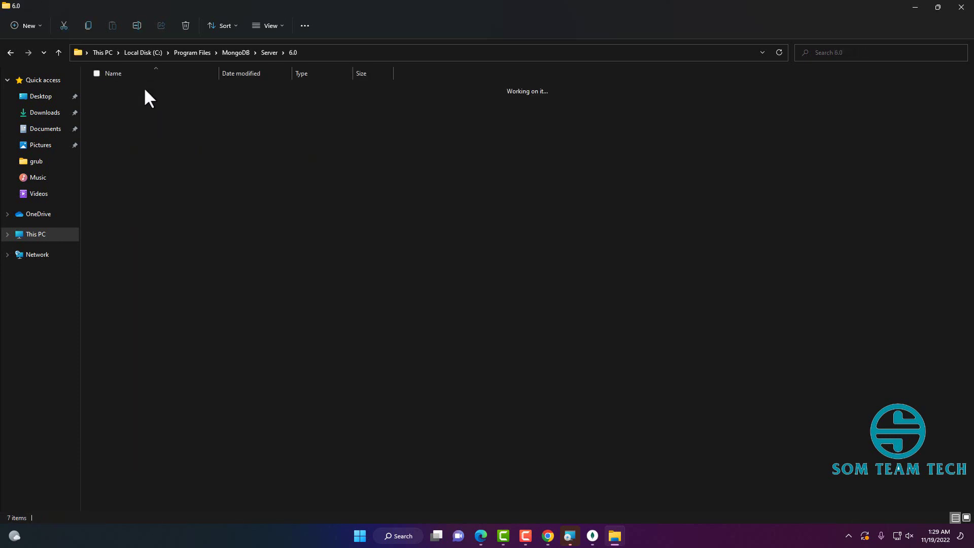
pyautogui.doubleClick(145, 89)
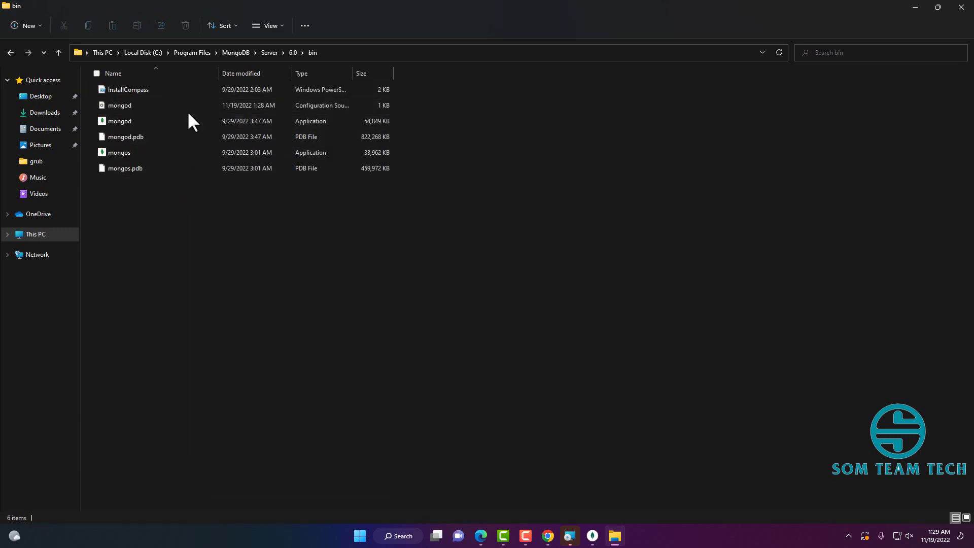
pyautogui.click(339, 54)
pyautogui.hotkey('ctrl', 'c')
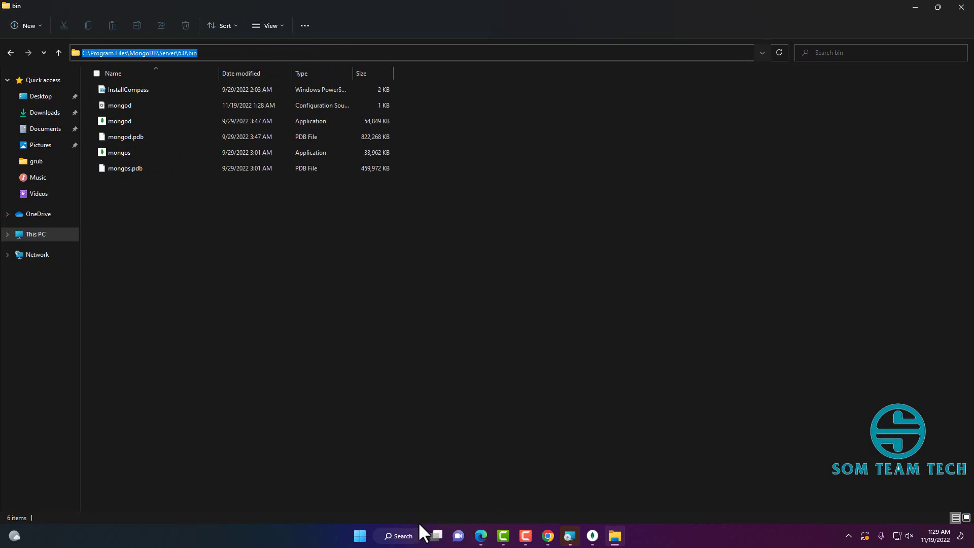
# Step: Search Windows for env and open the Environment Variables dialog from the system properties
pyautogui.click(404, 537)
pyautogui.write('env')
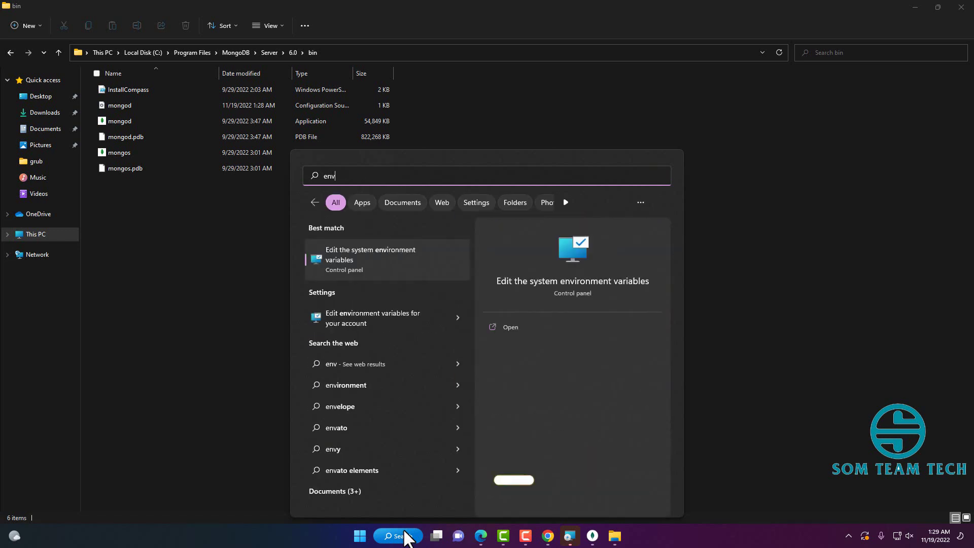
pyautogui.press('Return')
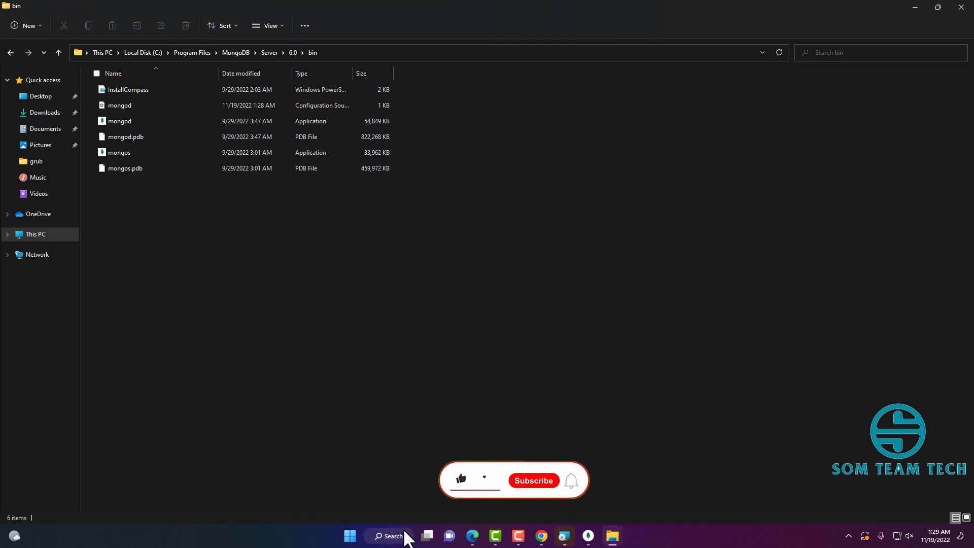
pyautogui.click(624, 541)
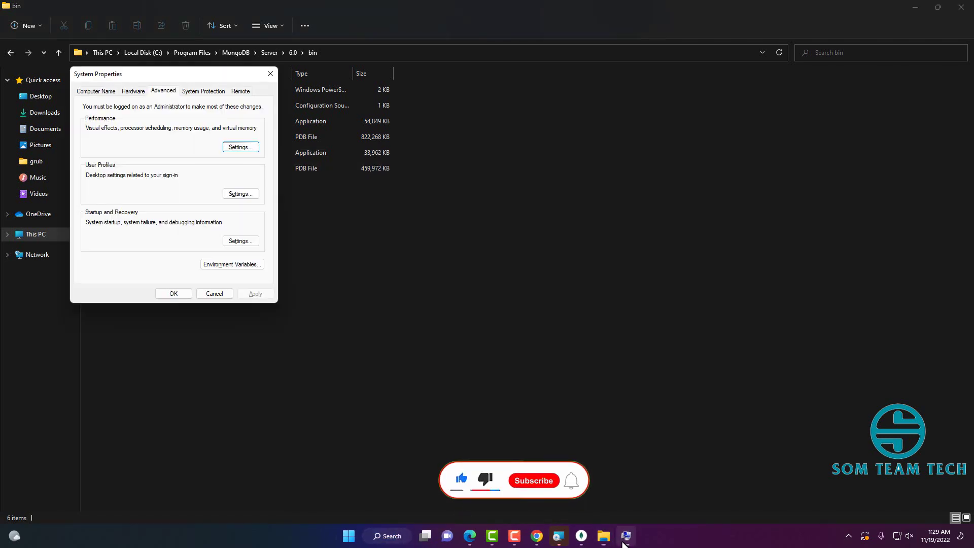
pyautogui.click(229, 264)
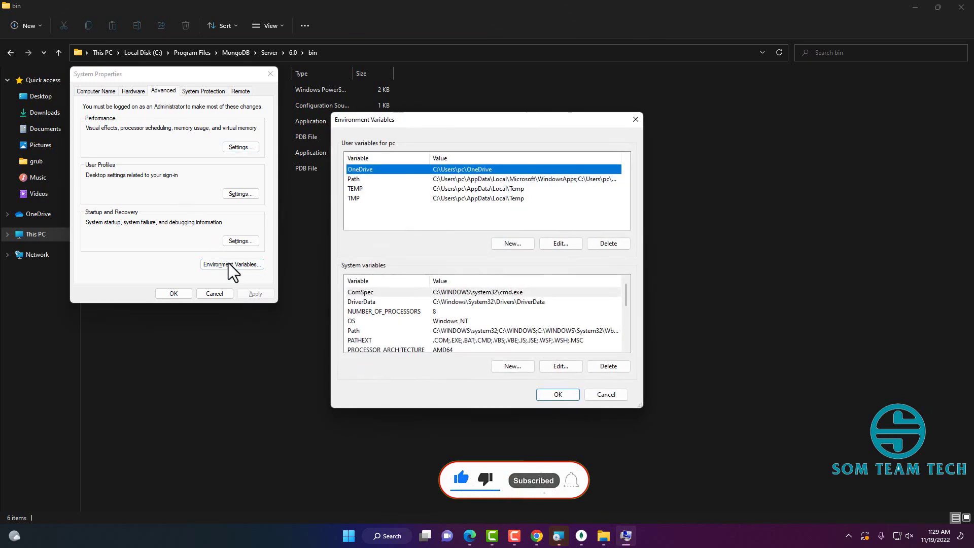
# Step: Add C:\Program Files\MongoDB\Server\6.0\bin as a new entry in the user Path variable
pyautogui.doubleClick(377, 180)
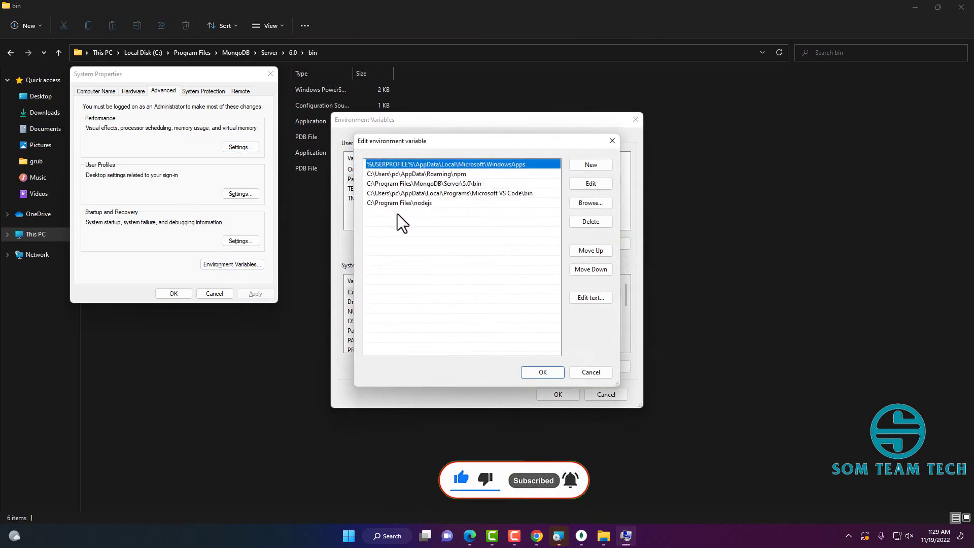
pyautogui.click(604, 164)
pyautogui.hotkey('ctrl', 'v')
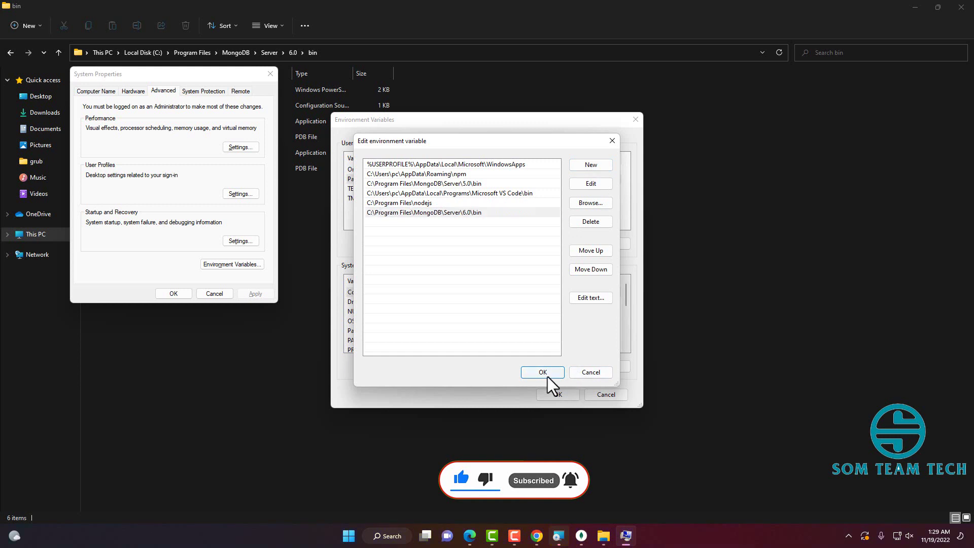
pyautogui.click(547, 376)
# Step: Add C:\Program Files\MongoDB\Server\6.0\bin as a new entry in the system Path variable
pyautogui.doubleClick(382, 331)
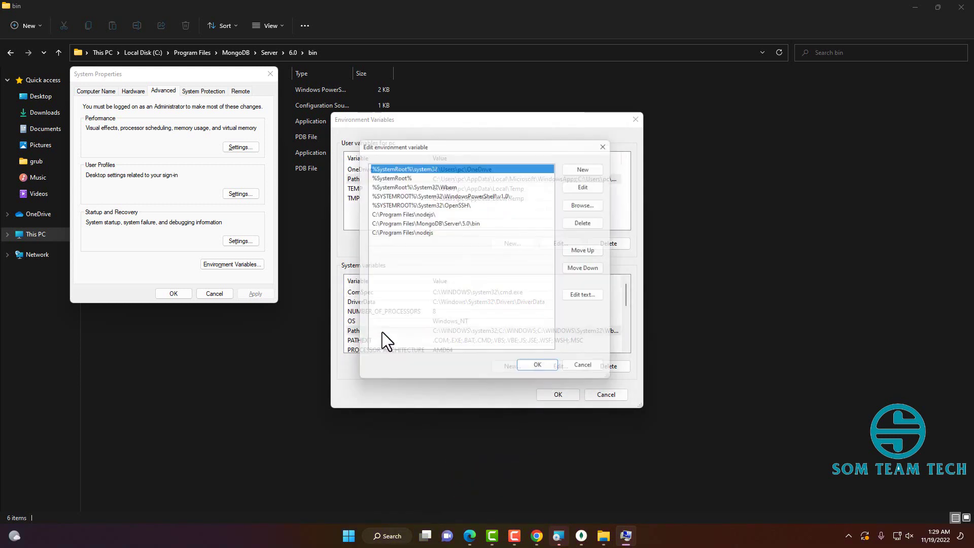
pyautogui.click(597, 166)
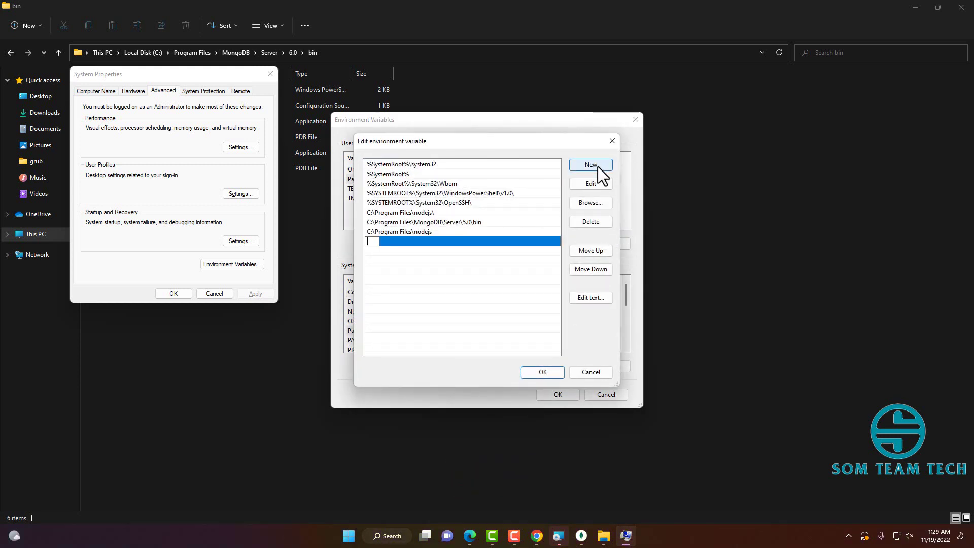
pyautogui.hotkey('ctrl', 'v')
pyautogui.click(551, 376)
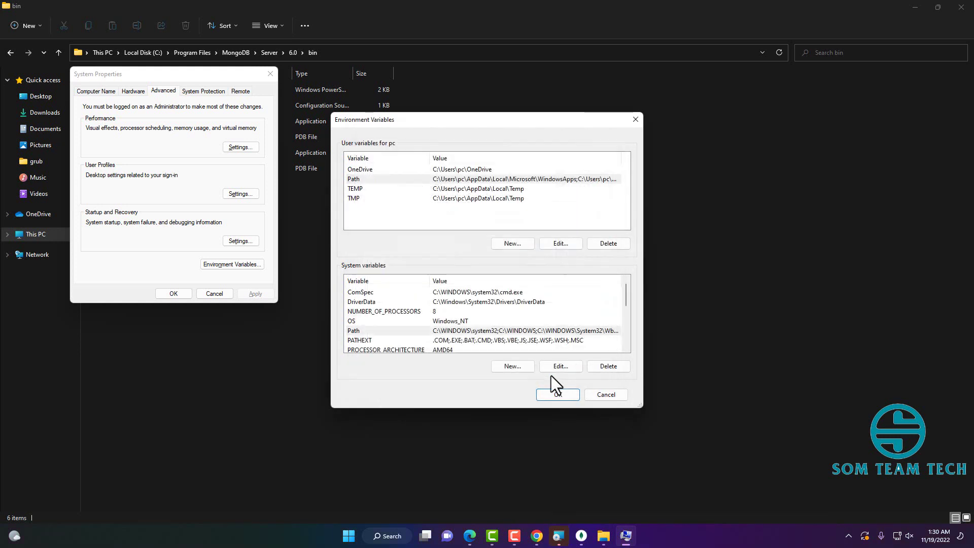
# Step: Accept the environment variable changes and close the system properties
pyautogui.click(555, 396)
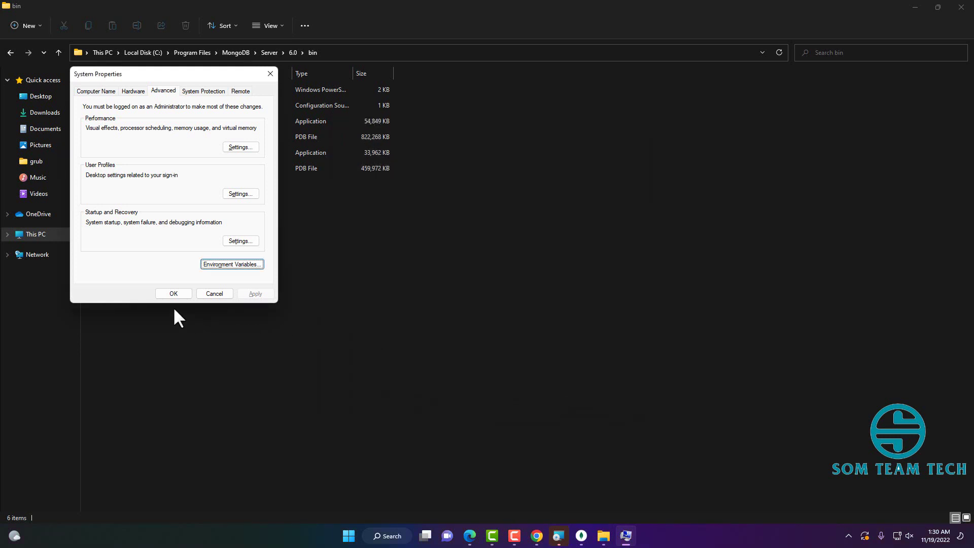
pyautogui.click(174, 294)
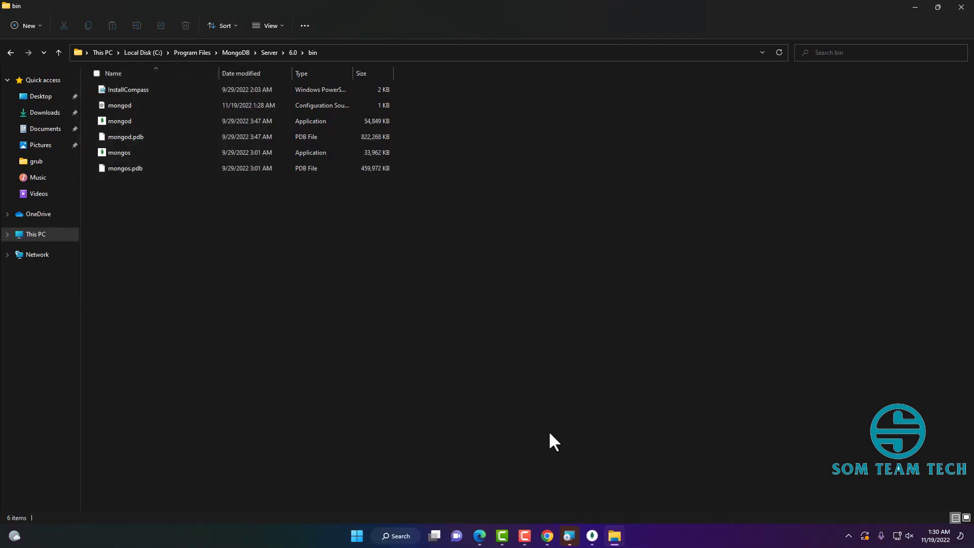
# Step: Search Windows for the terminal, open it and run the mongod command
pyautogui.click(400, 537)
pyautogui.write('e')
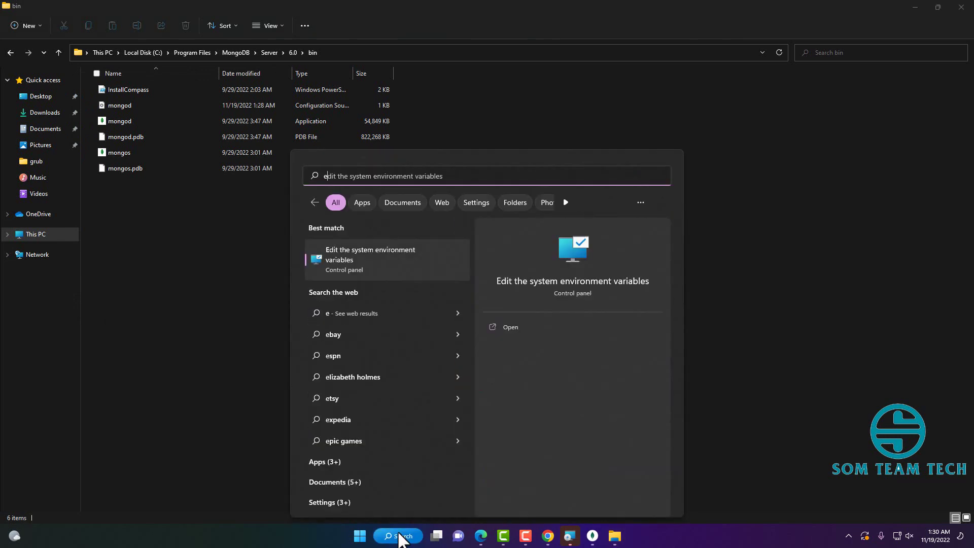
pyautogui.press('BackSpace')
pyautogui.write('ter')
pyautogui.press('Return')
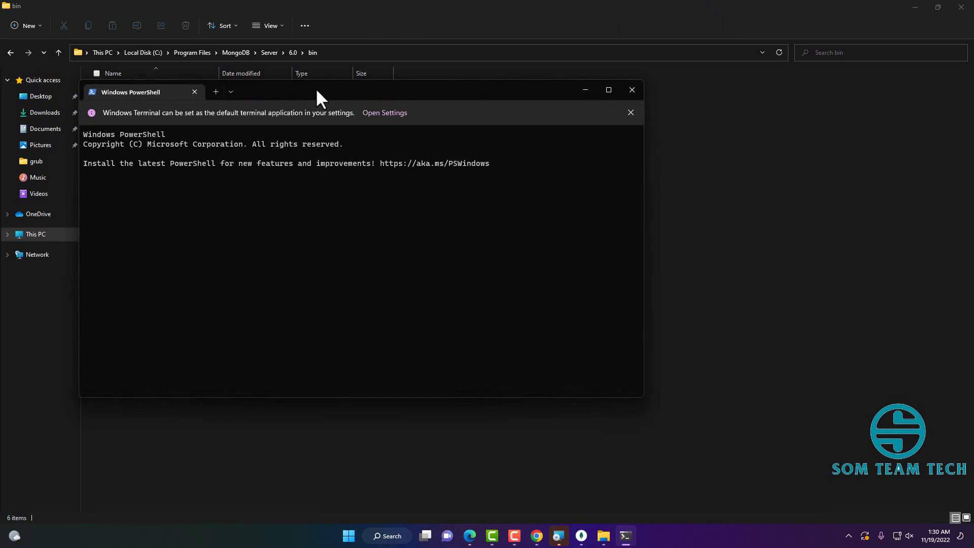
pyautogui.moveTo(316, 90); pyautogui.dragTo(608, 147)
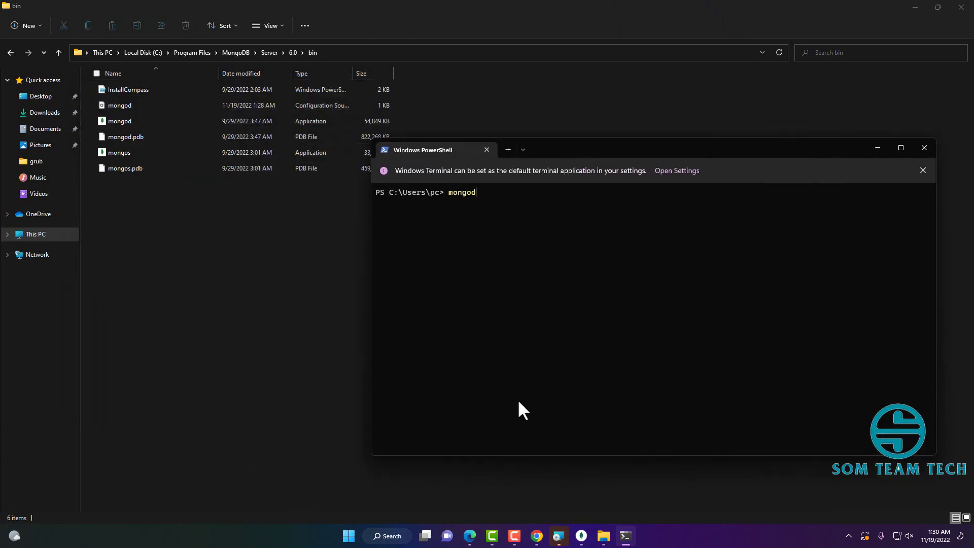
pyautogui.write('mongod')
pyautogui.press('Return')
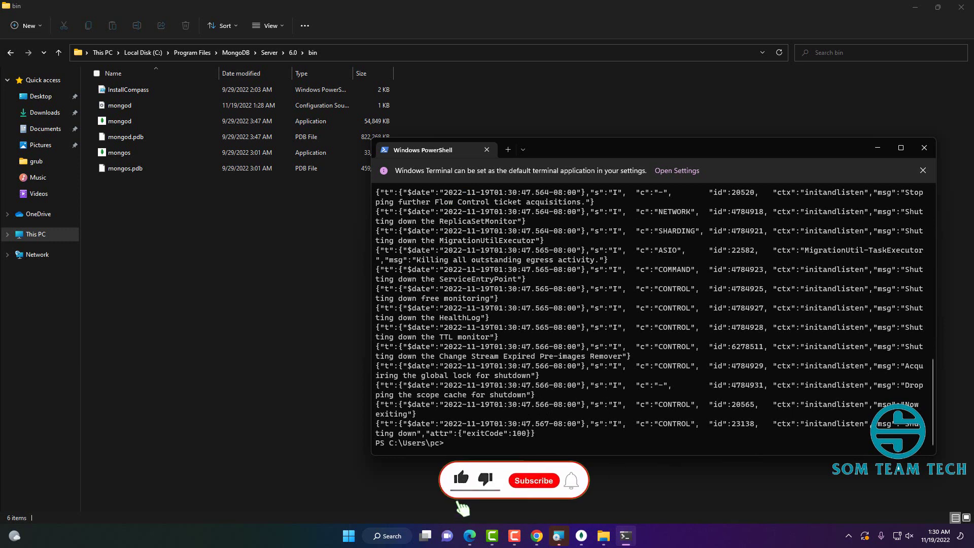
# Step: Finish the MongoDB 6.0.2 setup wizard and decline restarting the system immediately
pyautogui.click(560, 541)
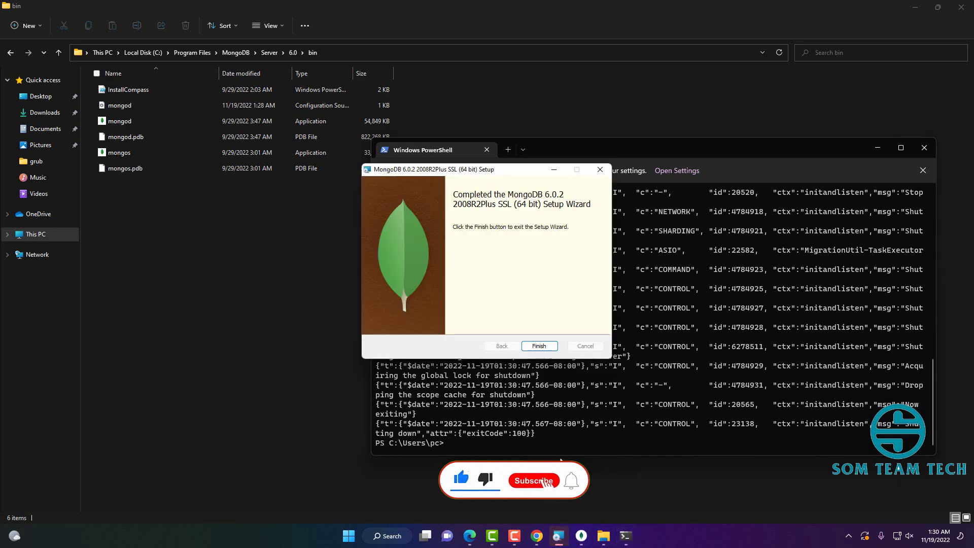
pyautogui.click(539, 346)
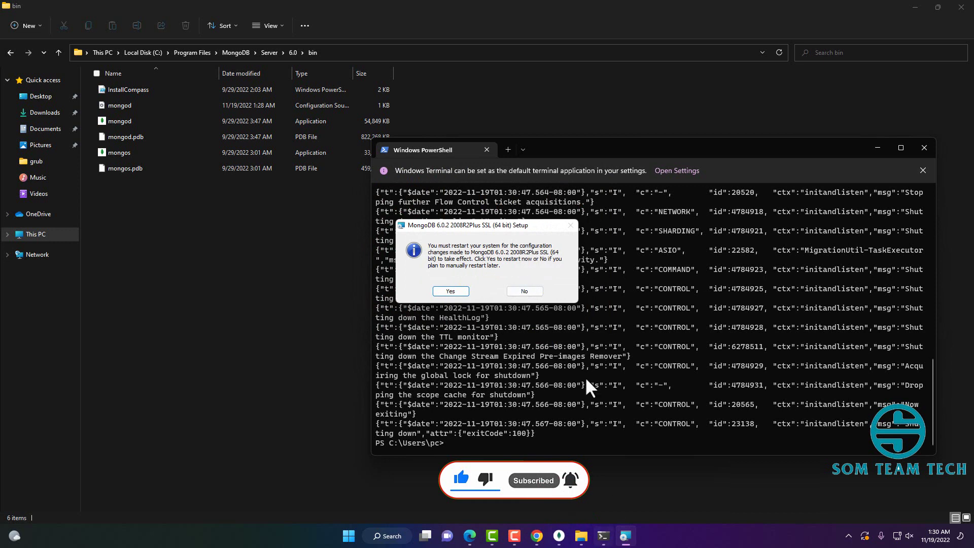
pyautogui.click(524, 289)
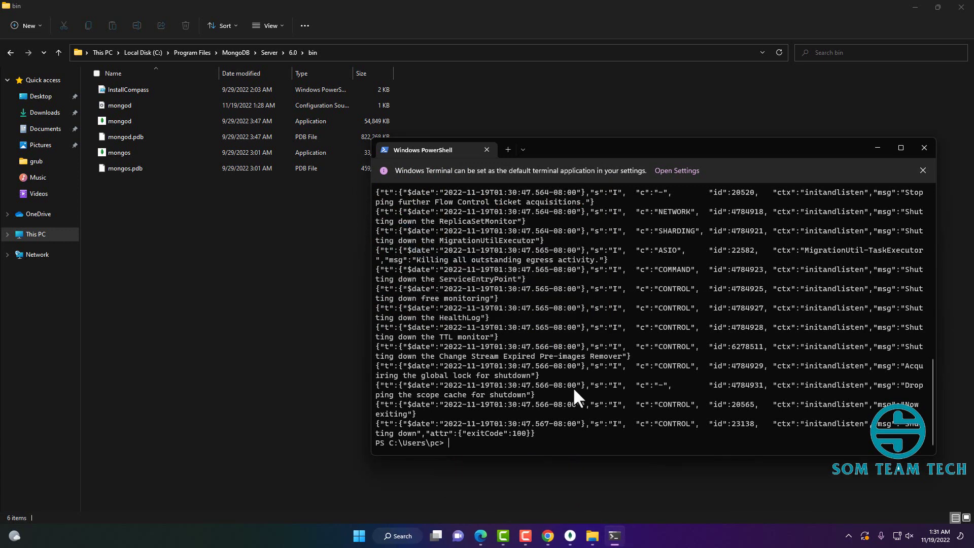
# Step: Run mongod again in the PowerShell window open over MongoDB Compass
pyautogui.click(526, 537)
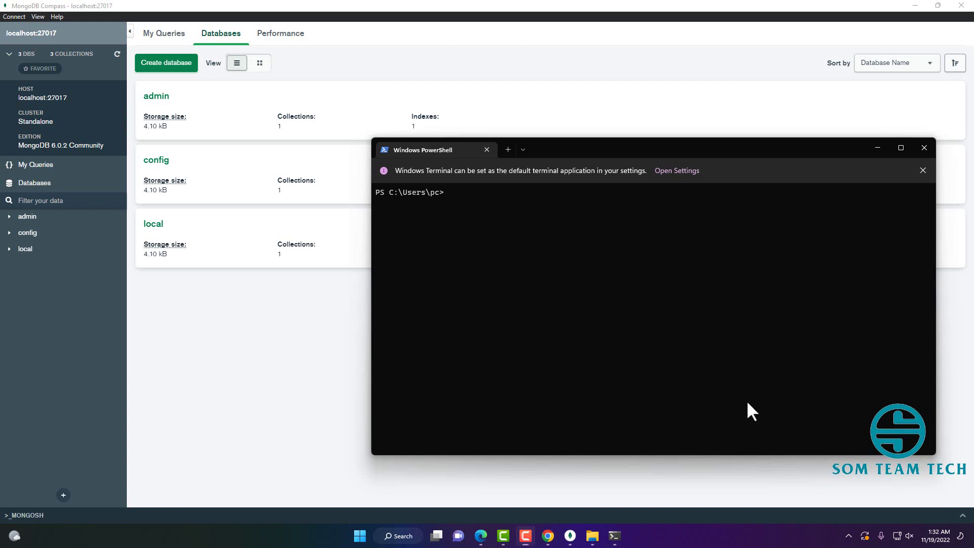
pyautogui.click(534, 273)
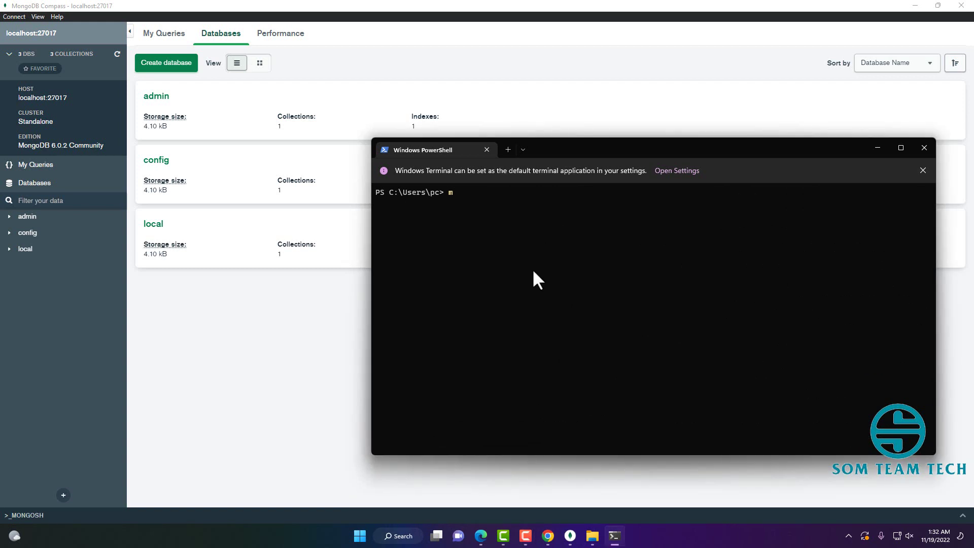
pyautogui.write('ongod')
pyautogui.press('Return')
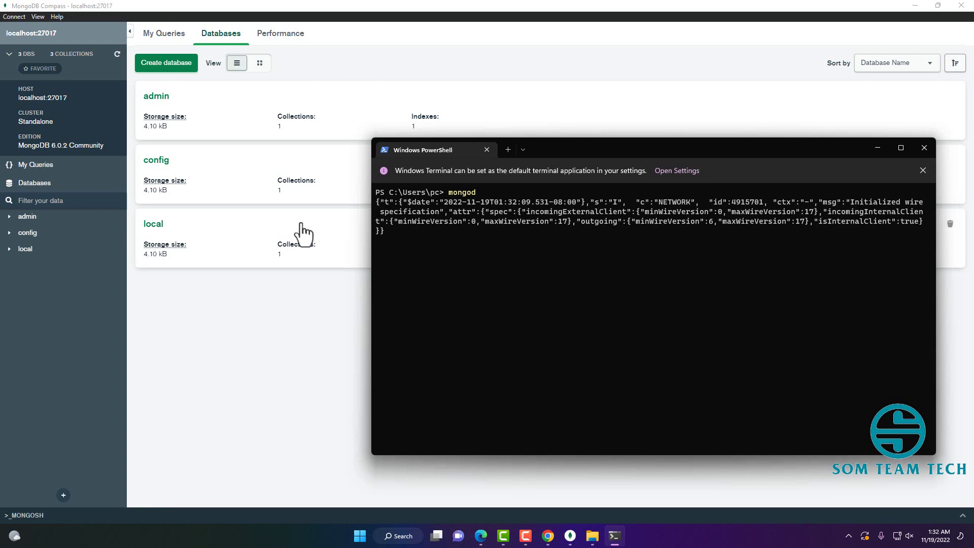
# Step: Create a database named youtube_db with a collection named users in MongoDB Compass
pyautogui.click(167, 68)
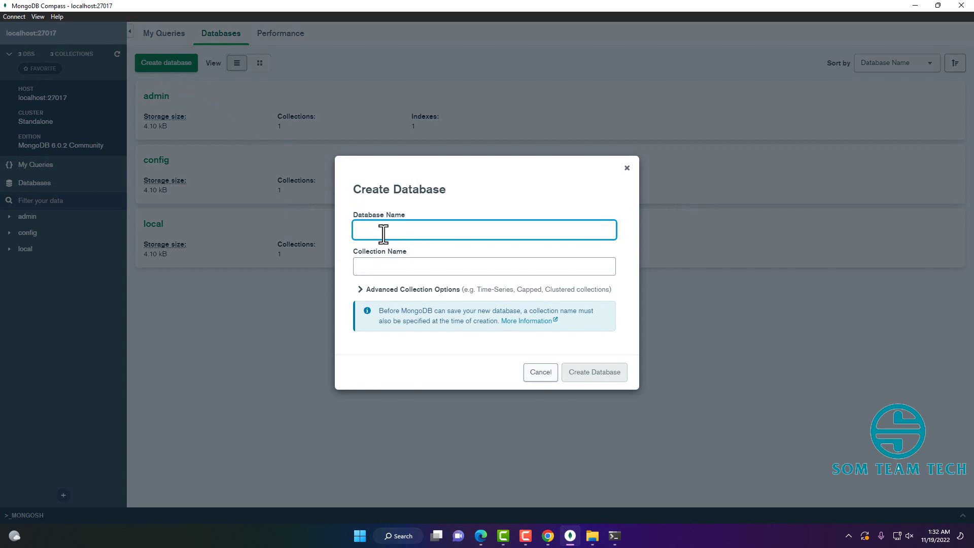
pyautogui.write('utube_db')
pyautogui.click(437, 267)
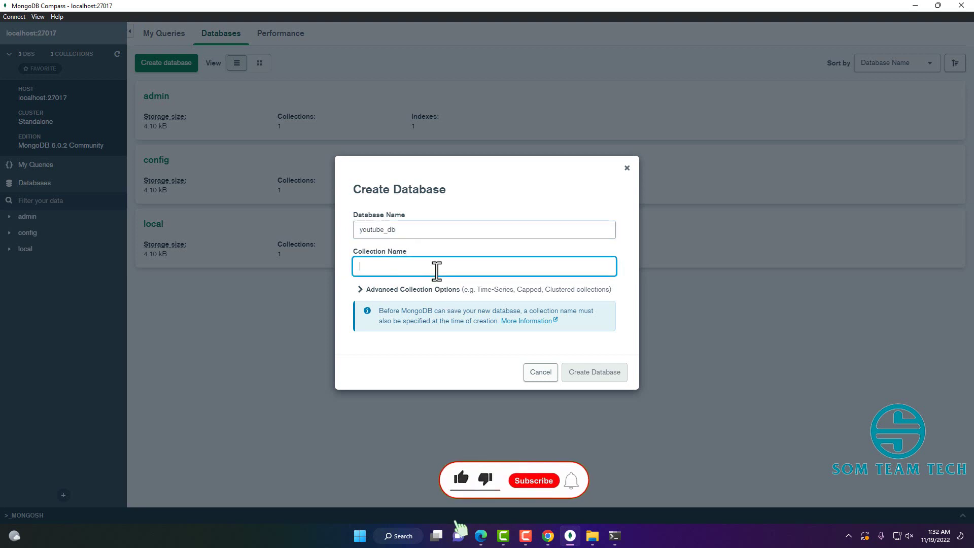
pyautogui.write('users')
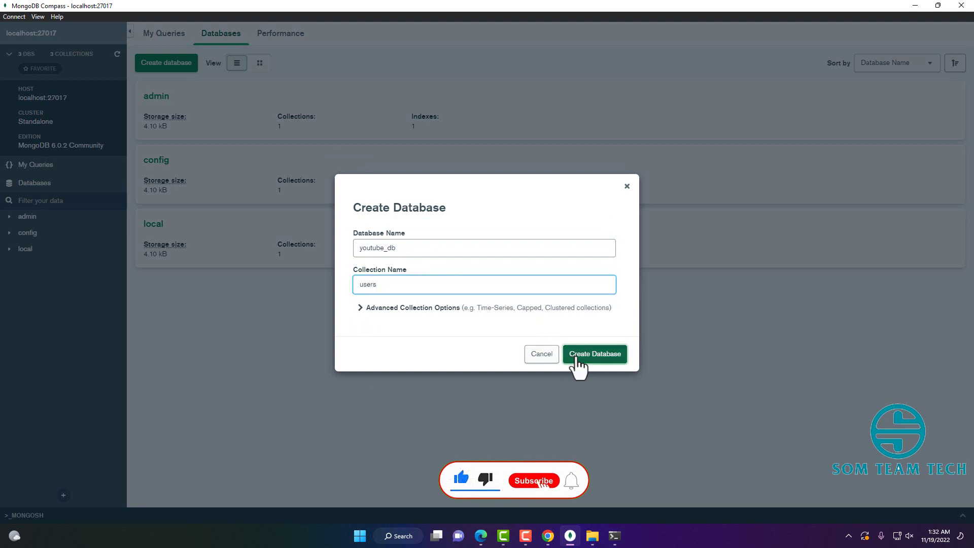
pyautogui.click(577, 358)
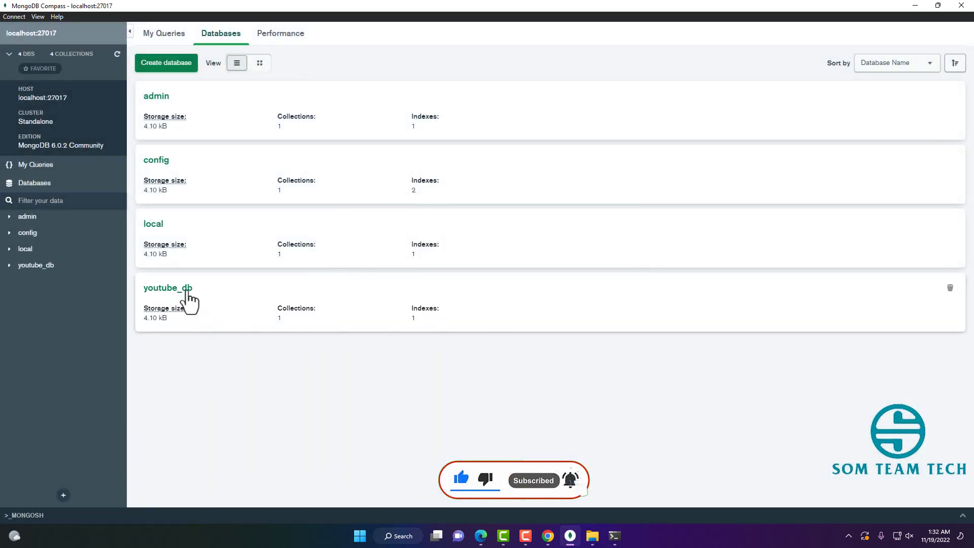
# Step: Open the users collection of youtube_db and clear the default _id field from a new document
pyautogui.click(187, 288)
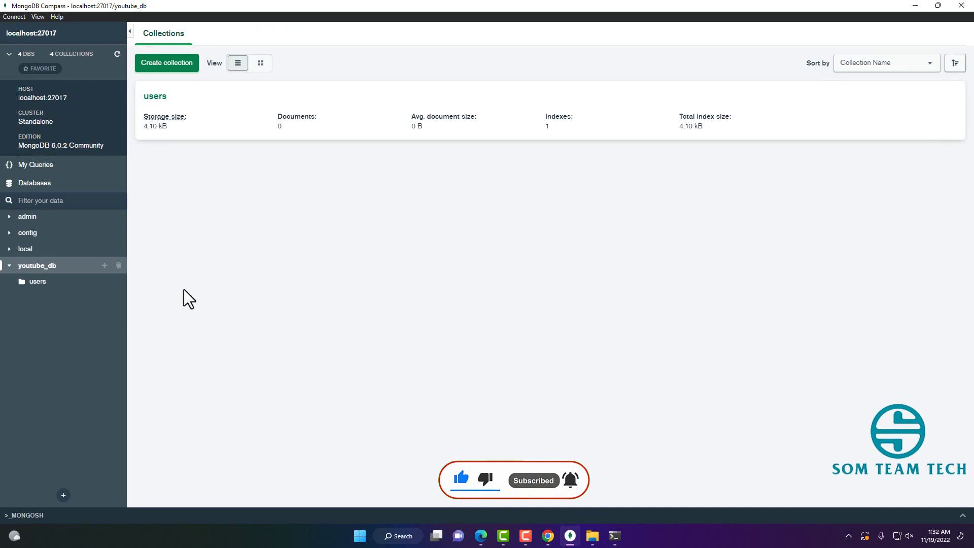
pyautogui.click(161, 102)
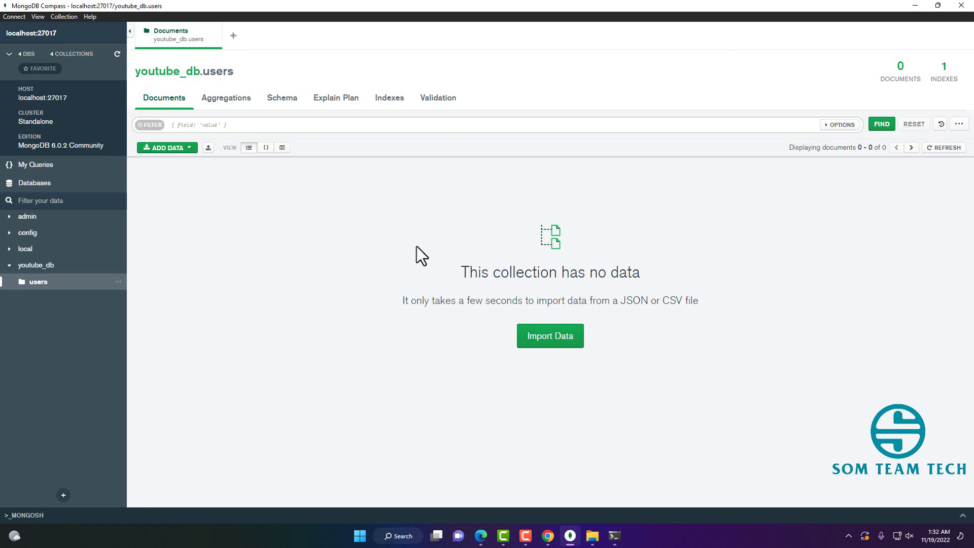
pyautogui.click(167, 147)
pyautogui.click(173, 175)
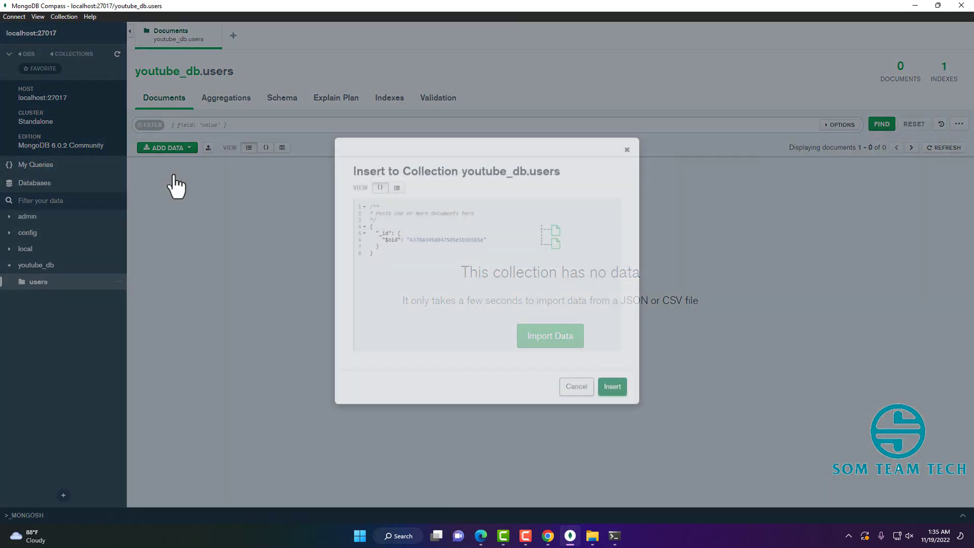
pyautogui.moveTo(376, 238); pyautogui.dragTo(372, 238)
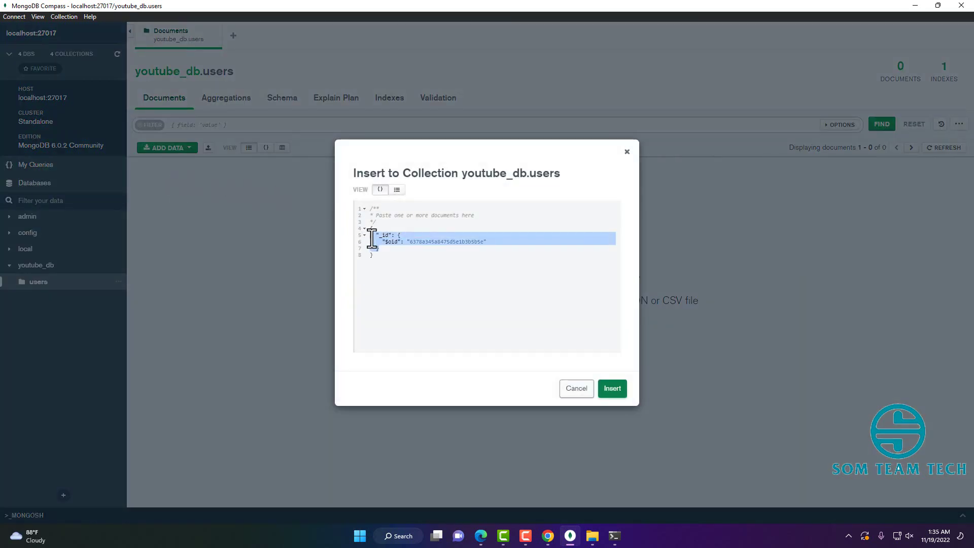
pyautogui.press('BackSpace')
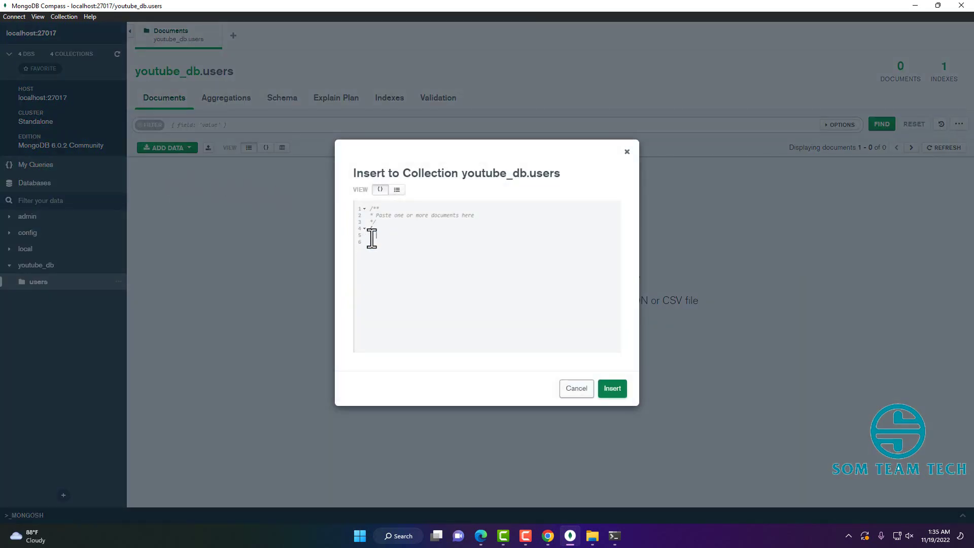
# Step: Insert the document with user_name "youtube_user" and status true into the users collection
pyautogui.write('""')
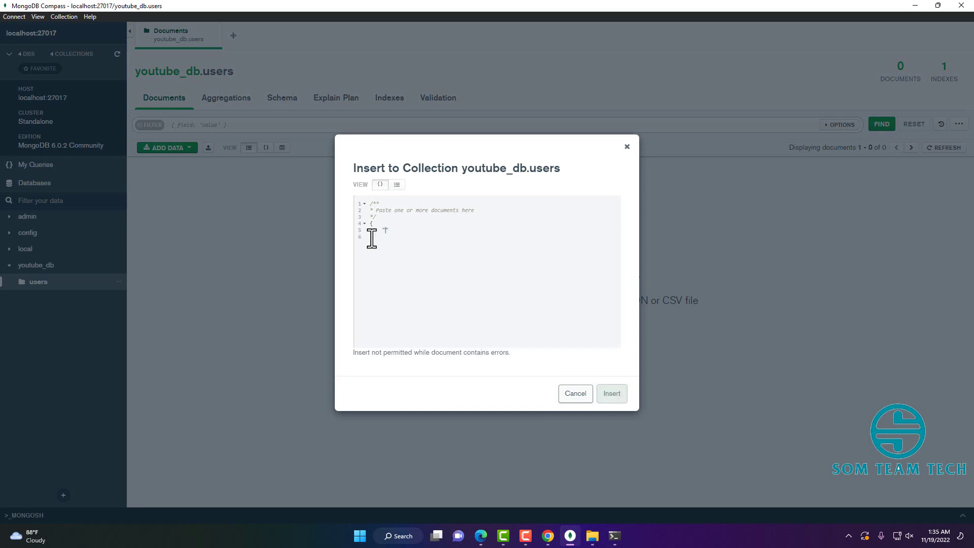
pyautogui.write('user_name')
pyautogui.write(' :"')
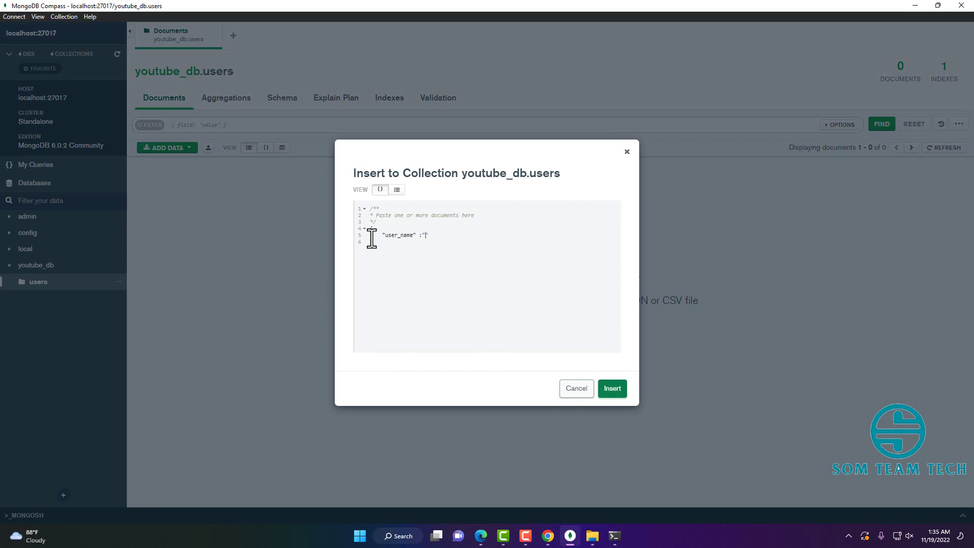
pyautogui.write('yp')
pyautogui.write('utube_use')
pyautogui.write('r,')
pyautogui.press('Return')
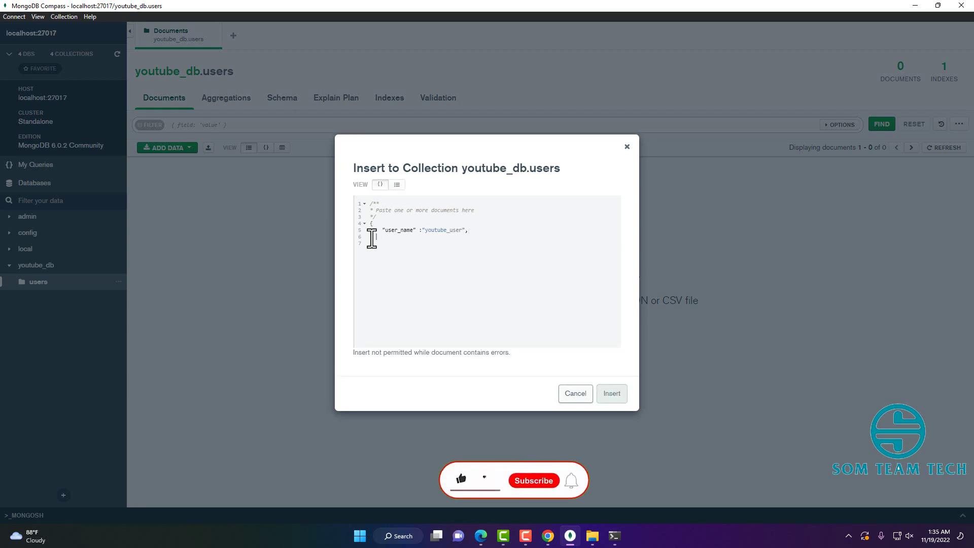
pyautogui.write('"status"')
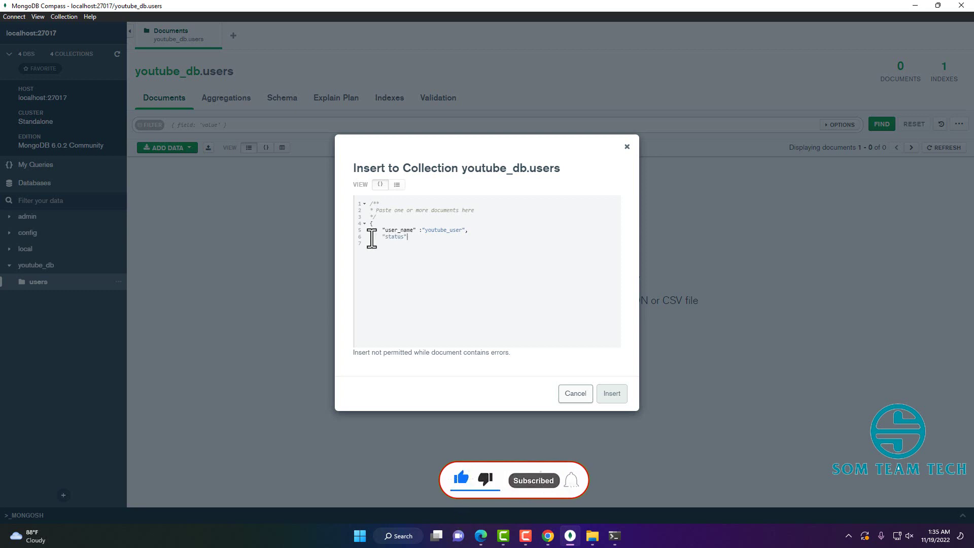
pyautogui.write(' : true')
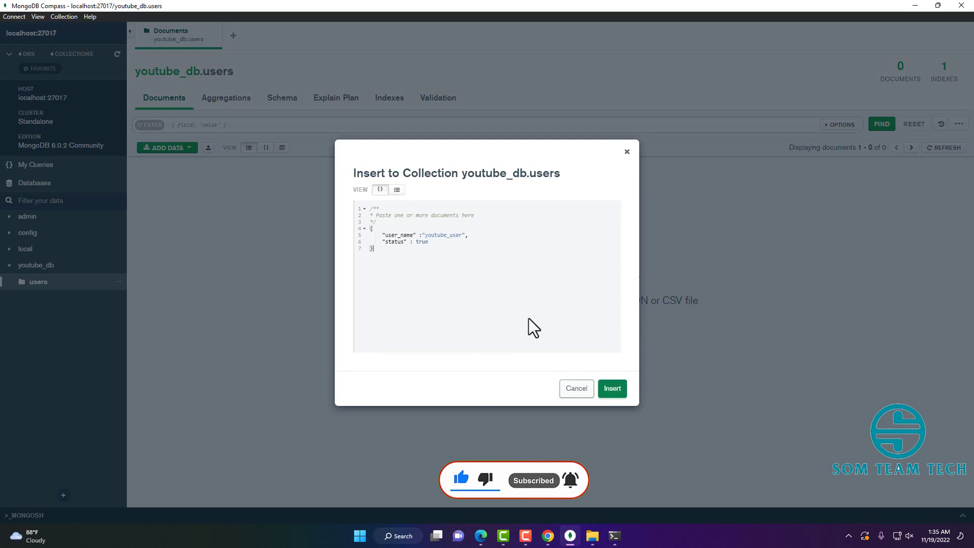
pyautogui.click(612, 393)
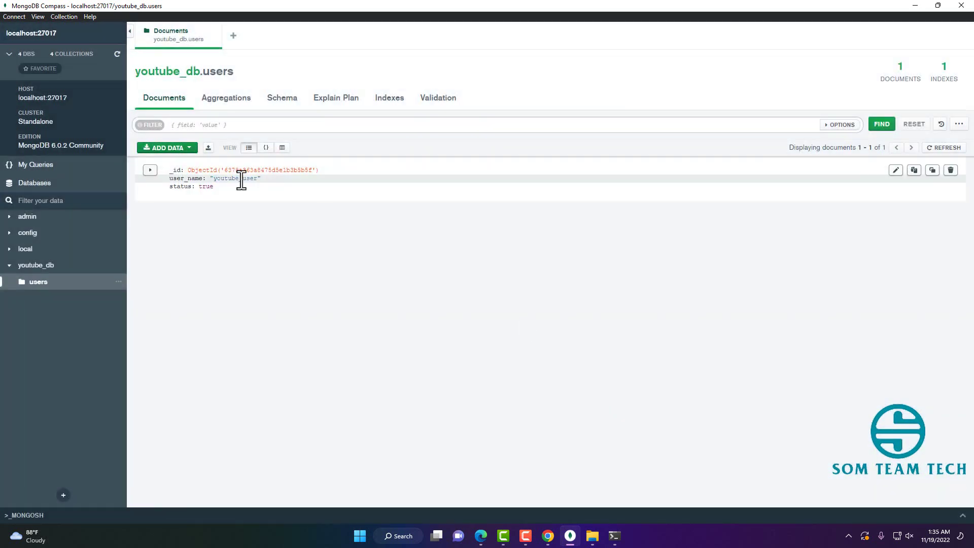
# Step: Open the youtube_user document for editing and cancel the edit
pyautogui.click(896, 171)
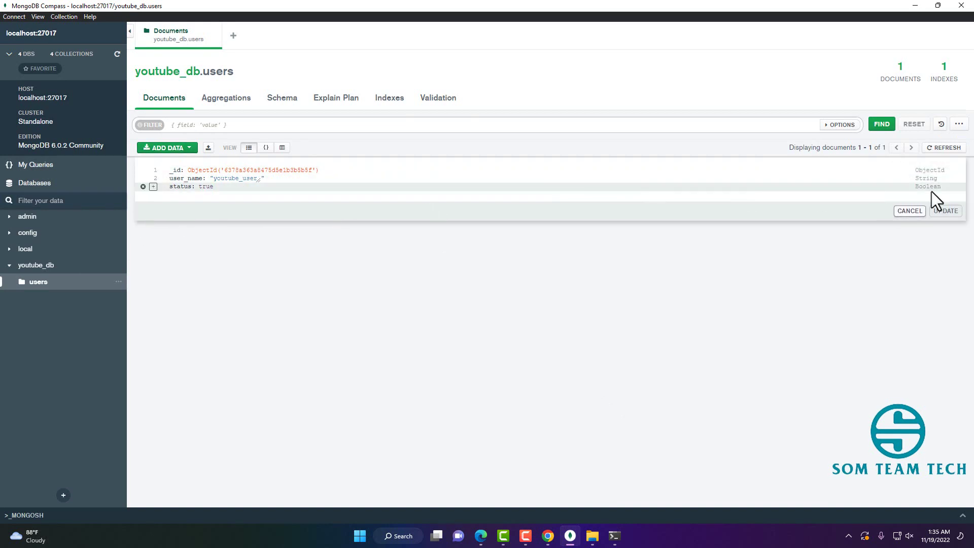
pyautogui.click(910, 212)
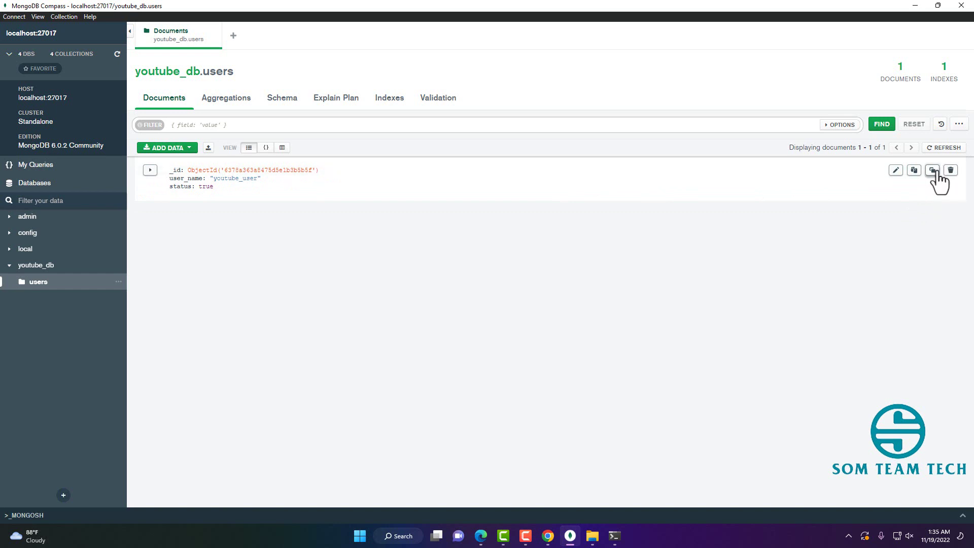
# Step: Clone the youtube_user document and insert the copy with user_name "youtube_user2" and status false
pyautogui.click(935, 173)
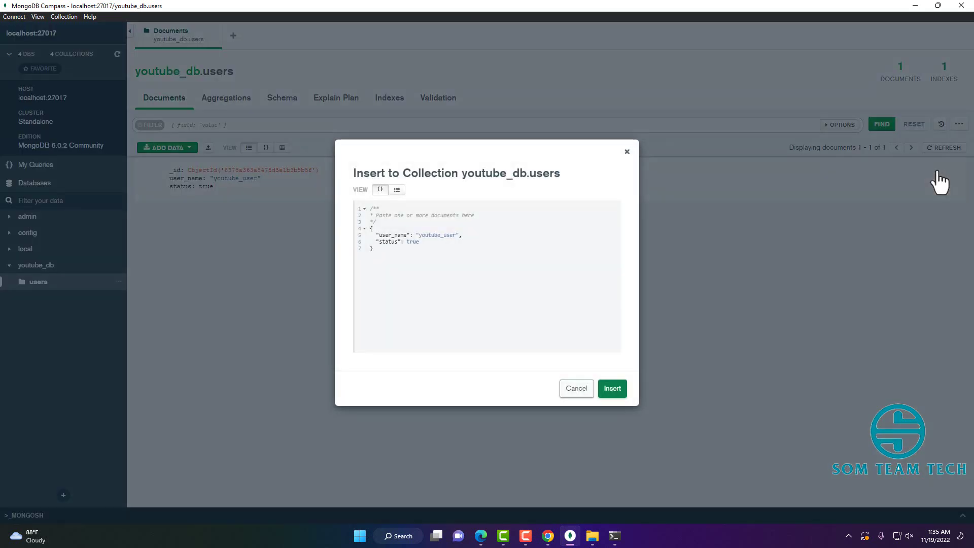
pyautogui.doubleClick(413, 242)
pyautogui.write('false')
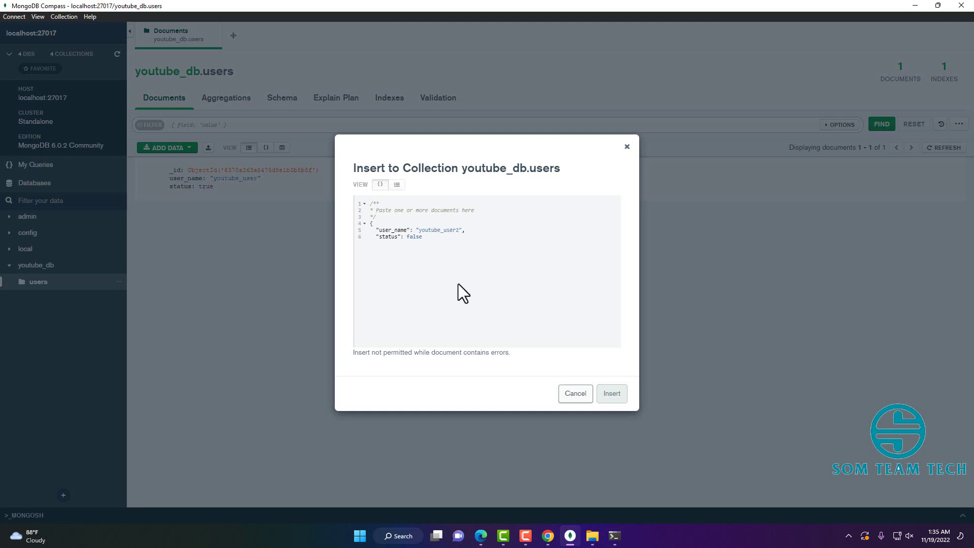
pyautogui.click(419, 230)
pyautogui.click(427, 241)
pyautogui.write('}')
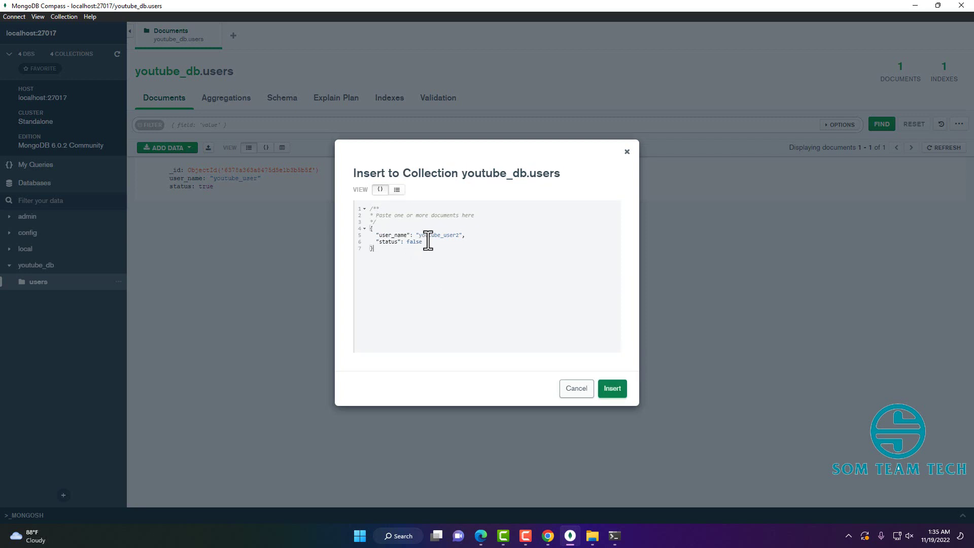
pyautogui.click(615, 394)
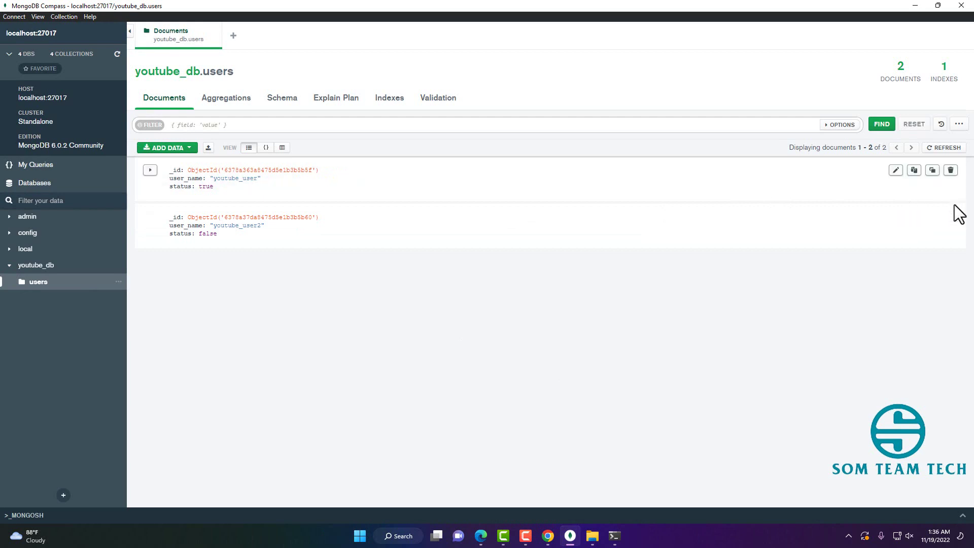
# Step: Delete the original youtube_user document from the users collection and rerun the unfiltered query
pyautogui.click(952, 171)
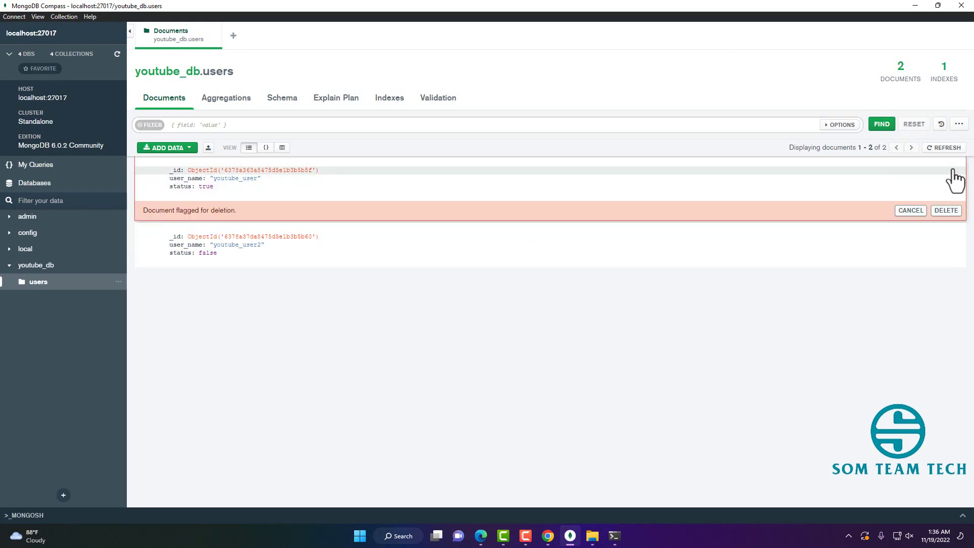
pyautogui.click(947, 212)
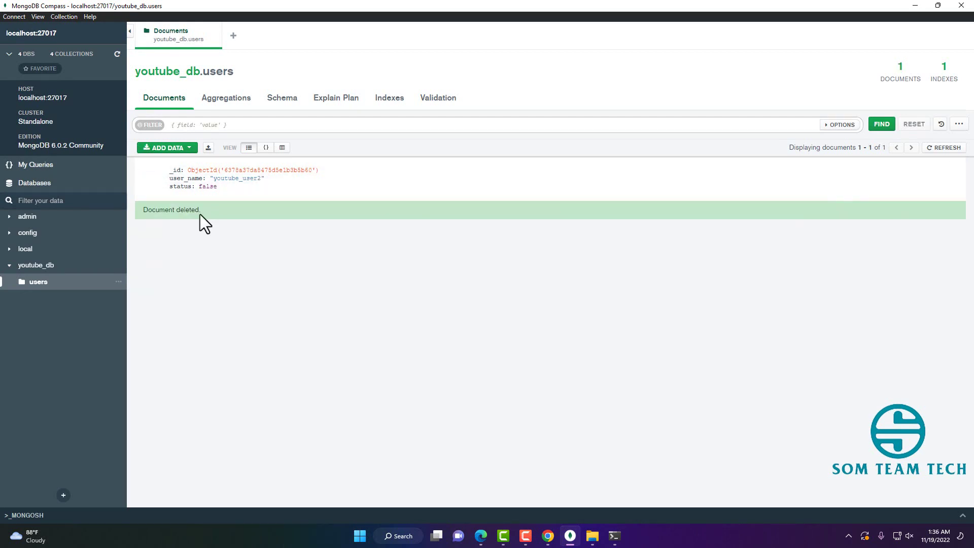
pyautogui.click(878, 131)
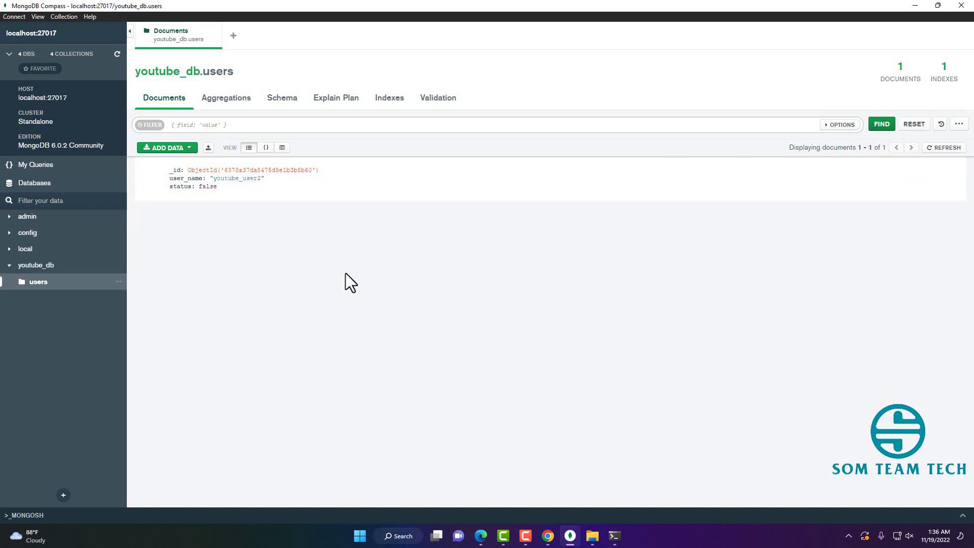